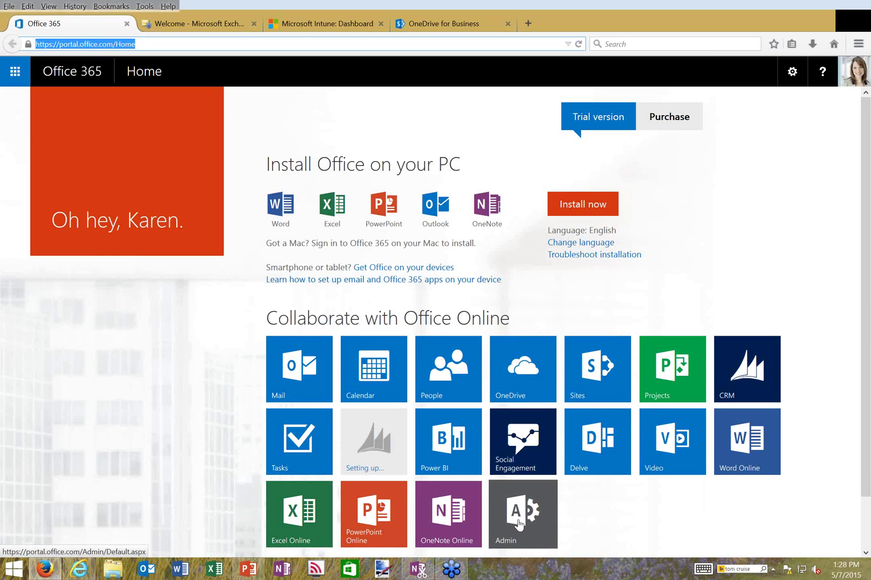
Open the Office 365 admin center and expand the restored Office 365 Portal service details
left_click(519, 524)
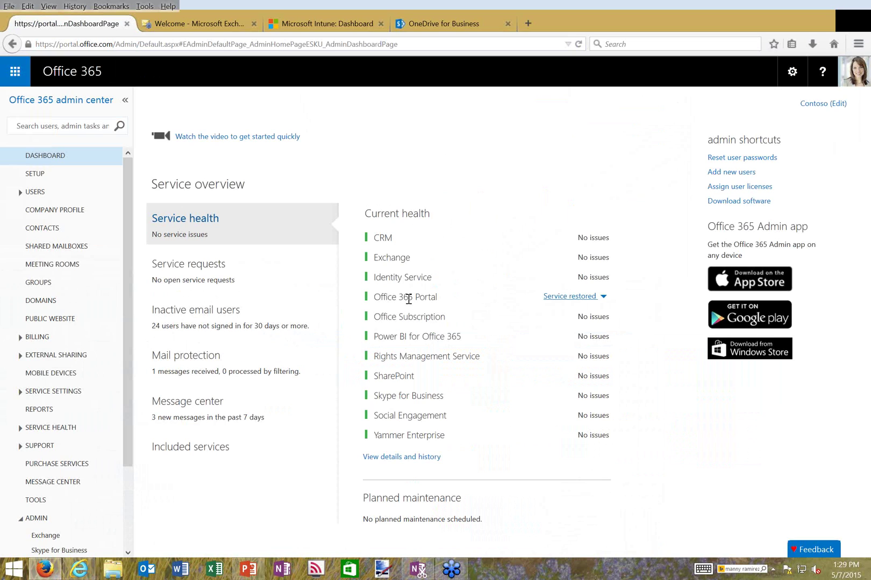
left_click(603, 298)
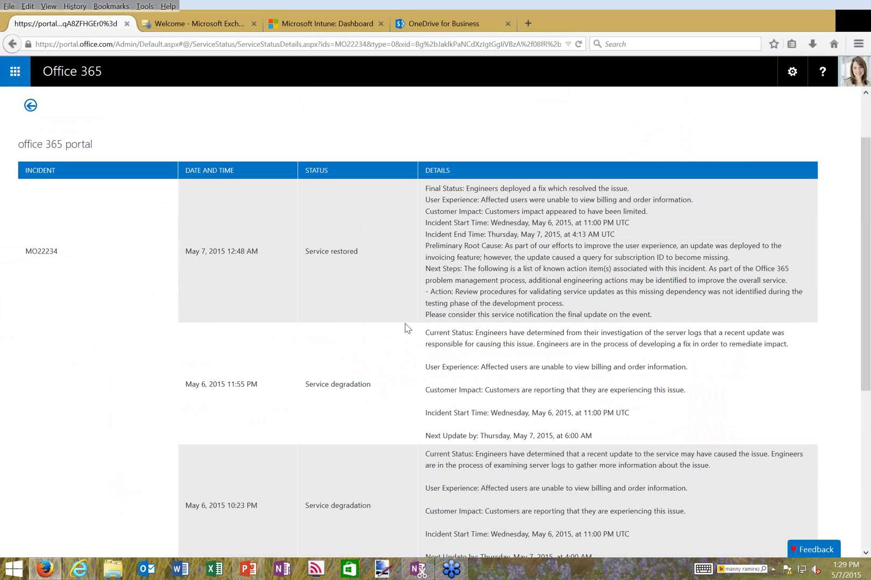
Read through the Office 365 Portal incident updates, then return to the Service Health page
scroll(407, 328, "down", 1)
scroll(407, 329, "down", 3)
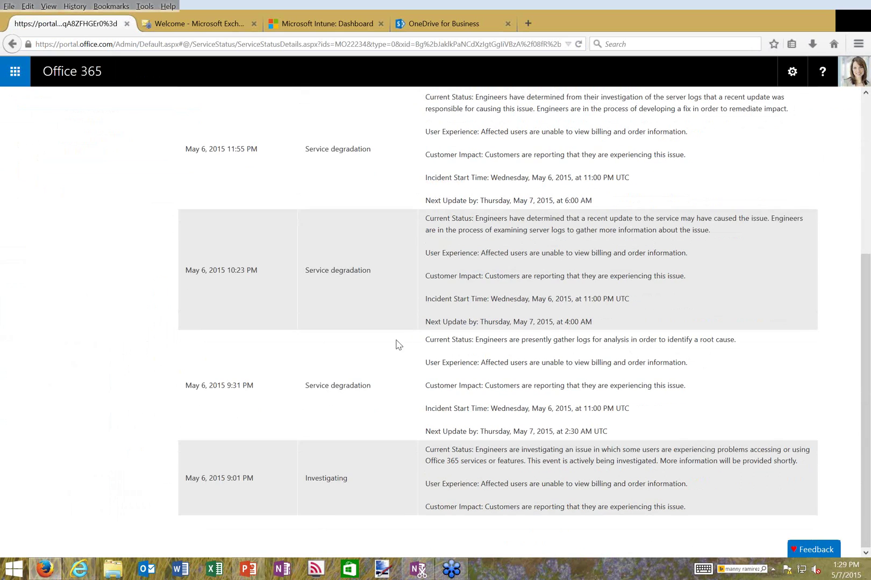
scroll(398, 345, "up", 2)
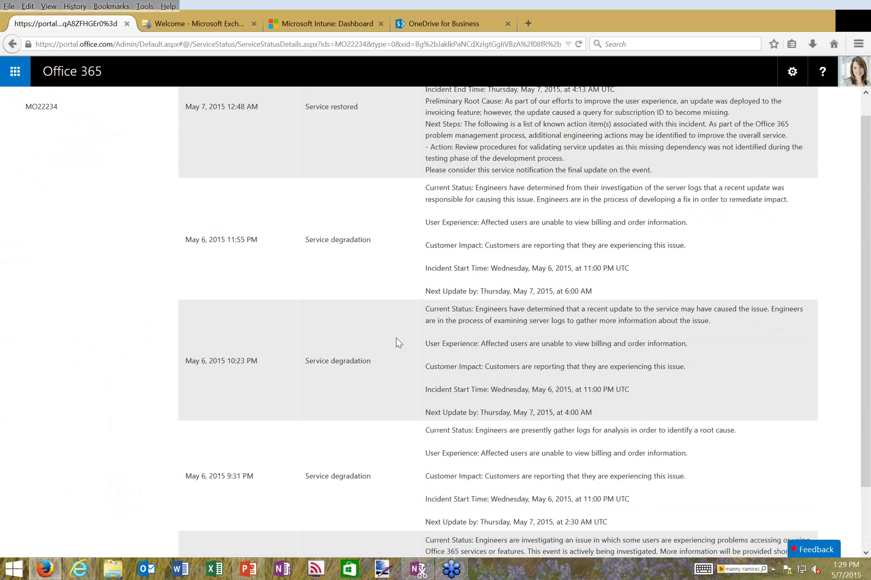
scroll(396, 344, "up", 3)
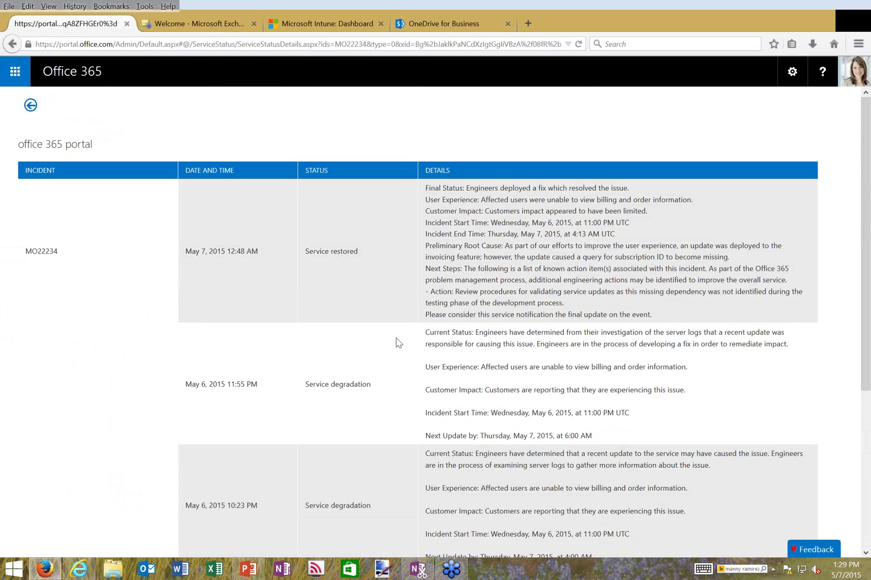
left_click(60, 151)
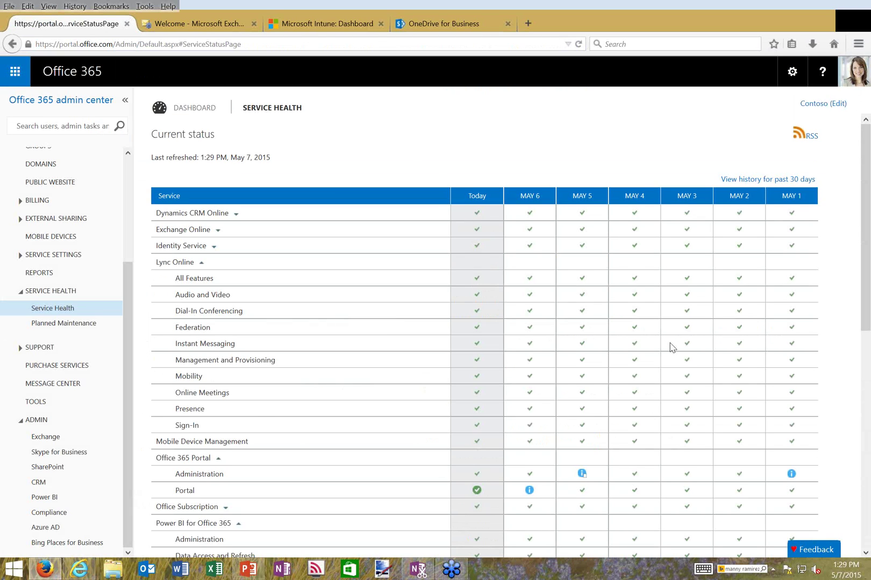
Look down the Service Health table, then move to the 'Welcome - Microsoft Exchange' tab
scroll(678, 393, "down", 3)
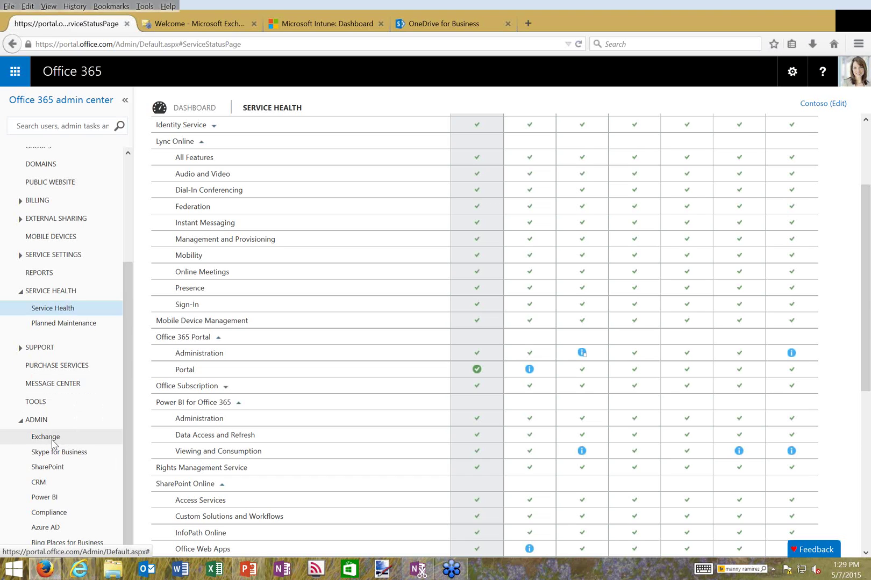
left_click(190, 25)
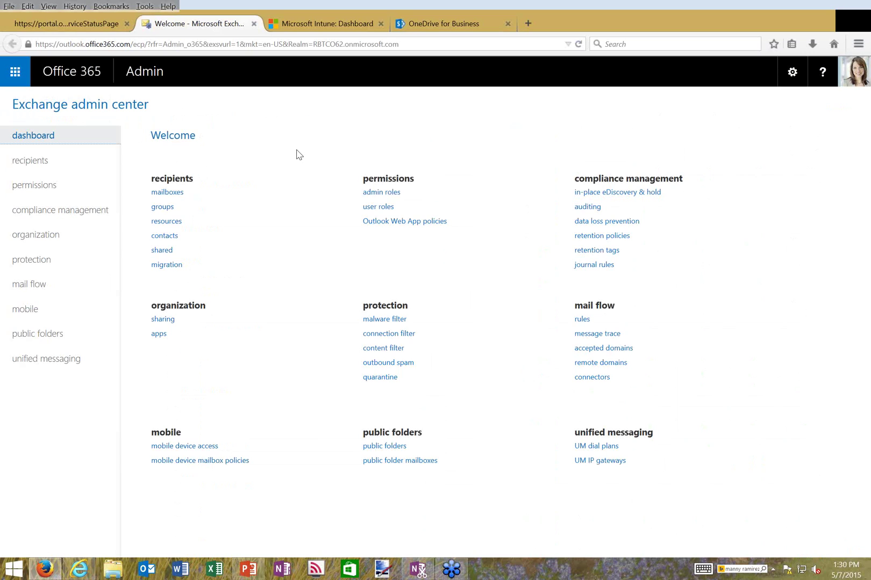
Visit the data loss prevention, eDiscovery, retention policies and retention tags pages, ending on data loss prevention
left_click(594, 224)
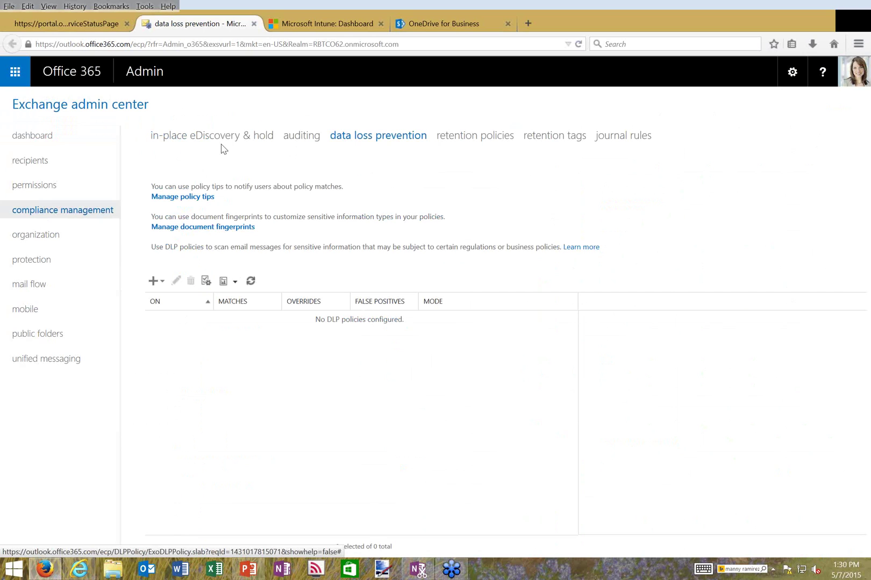
left_click(221, 148)
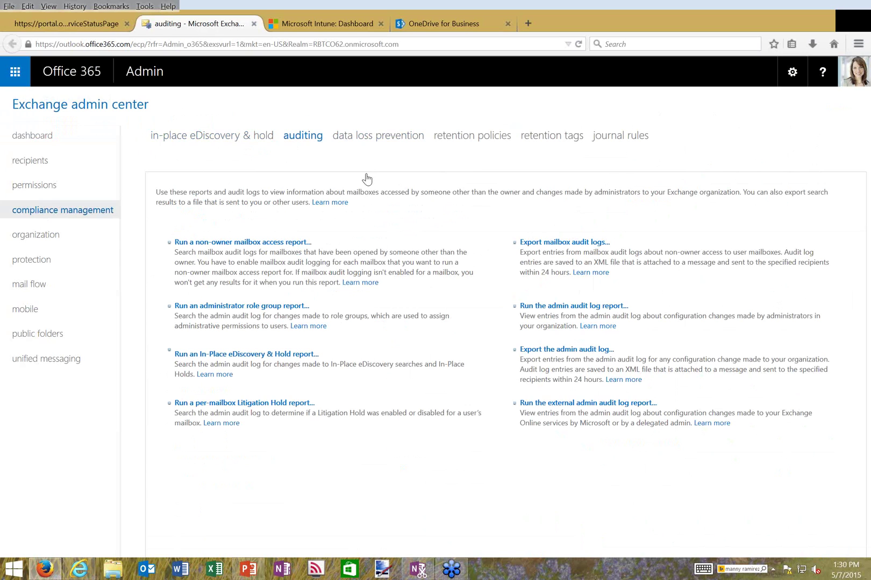
left_click(448, 144)
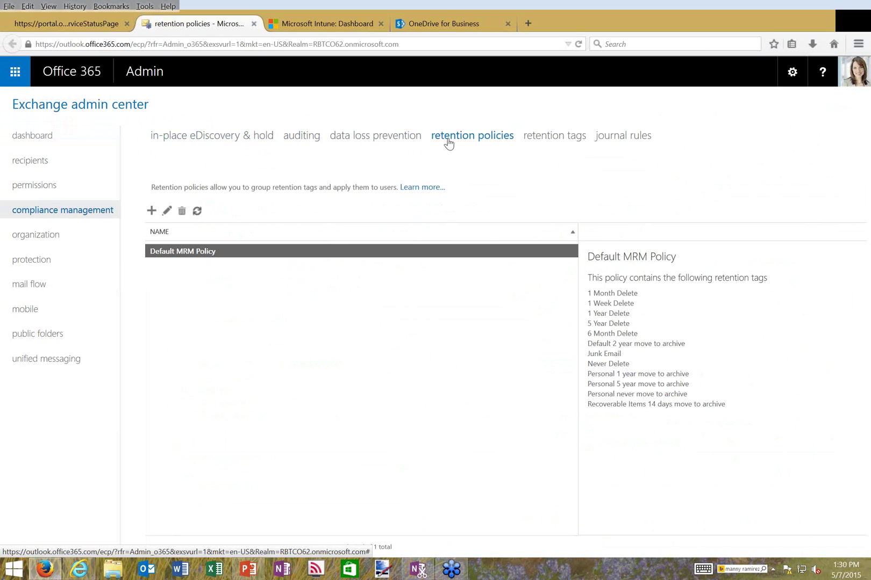
left_click(535, 141)
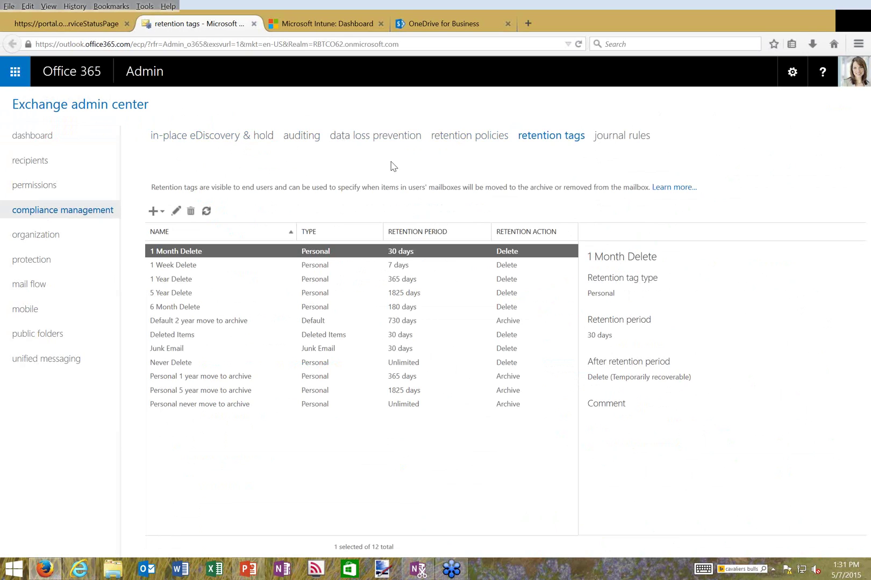
left_click(379, 140)
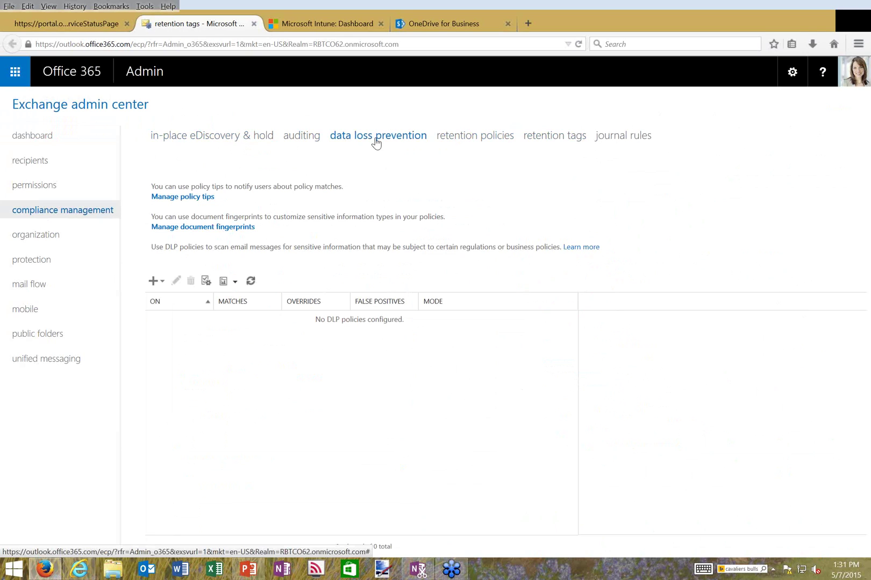
Create a new DLP policy from template named 'Test' and scroll through the available templates
left_click(155, 283)
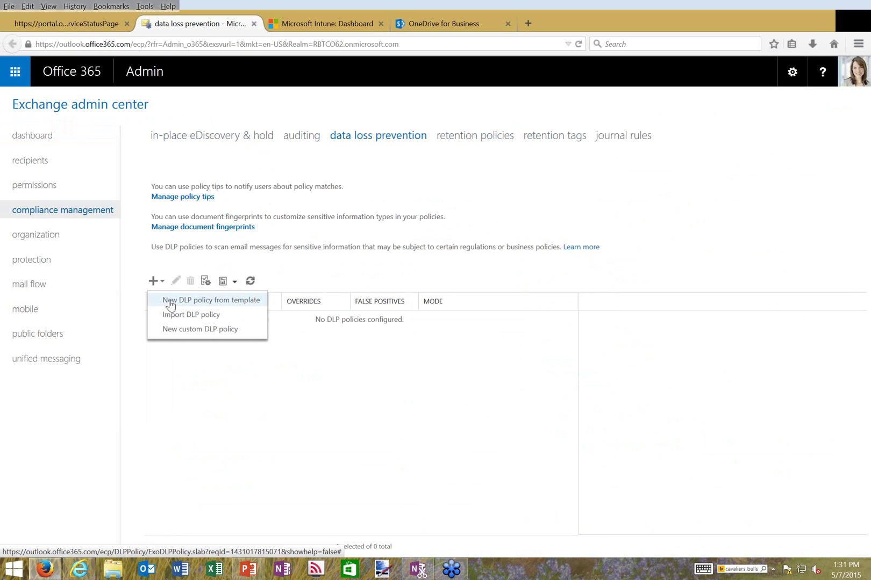
left_click(170, 305)
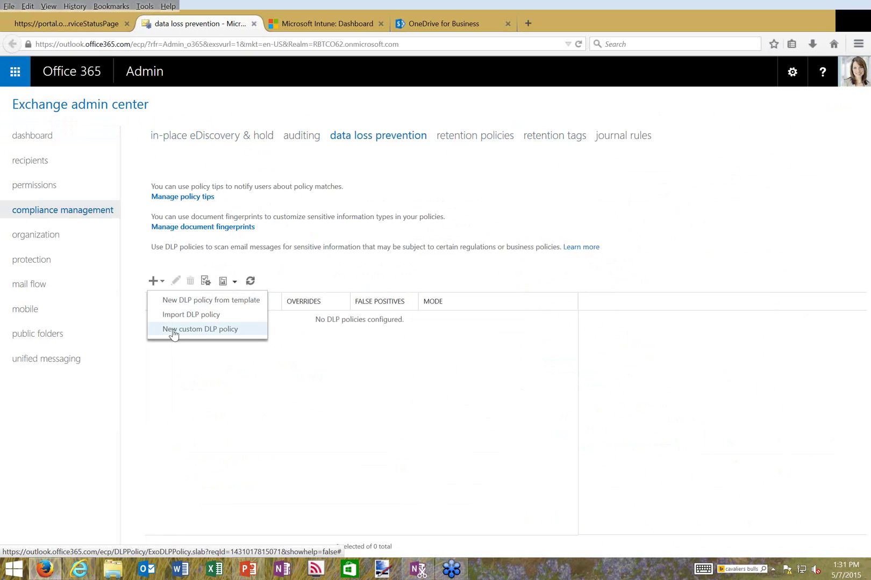
left_click(201, 305)
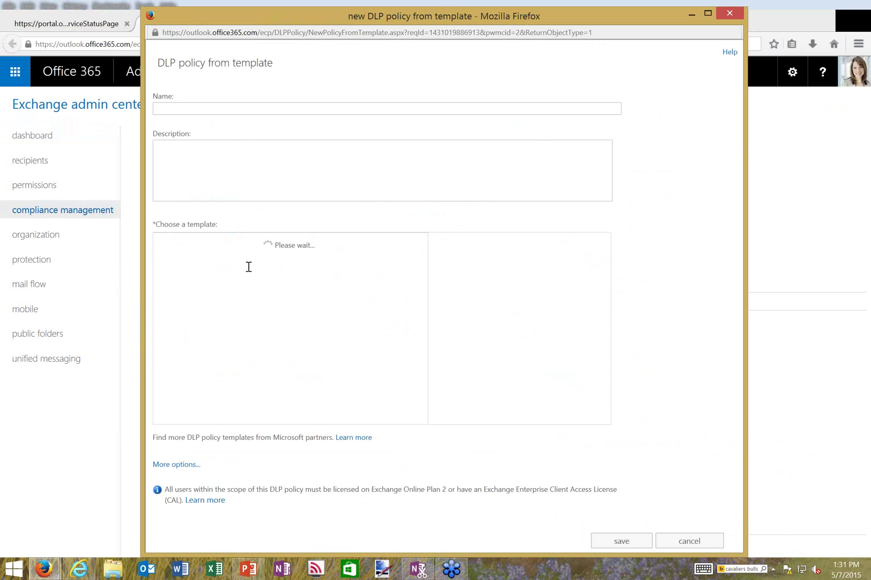
left_click(205, 109)
type("Test")
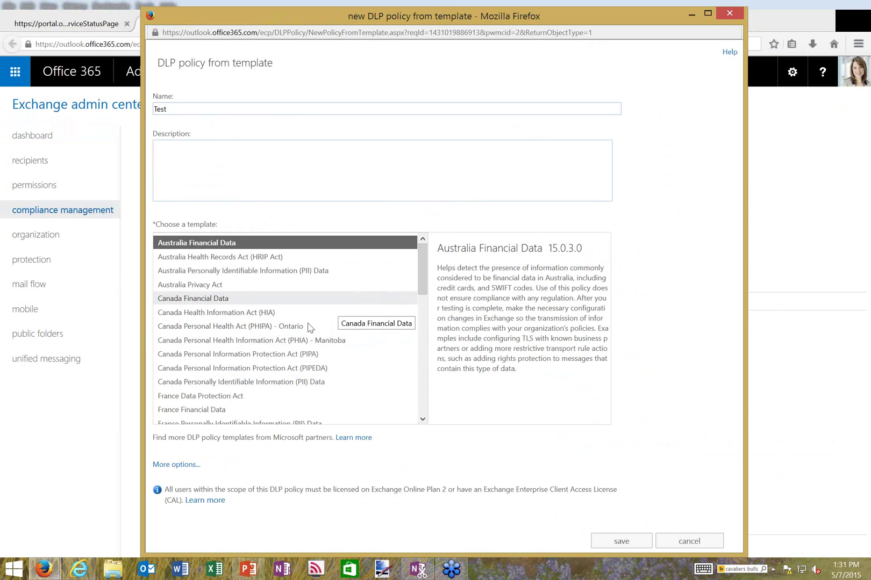
left_click(422, 420)
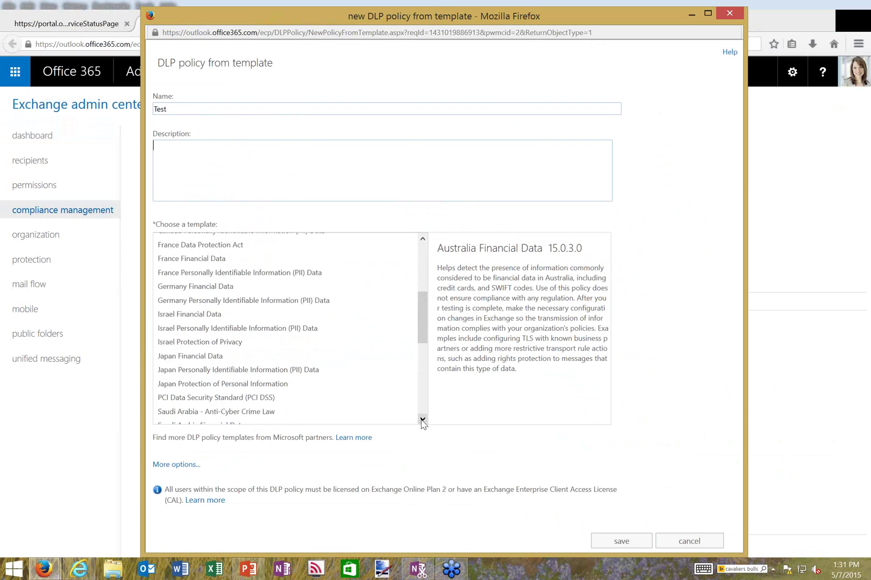
scroll(422, 419, "down", 3)
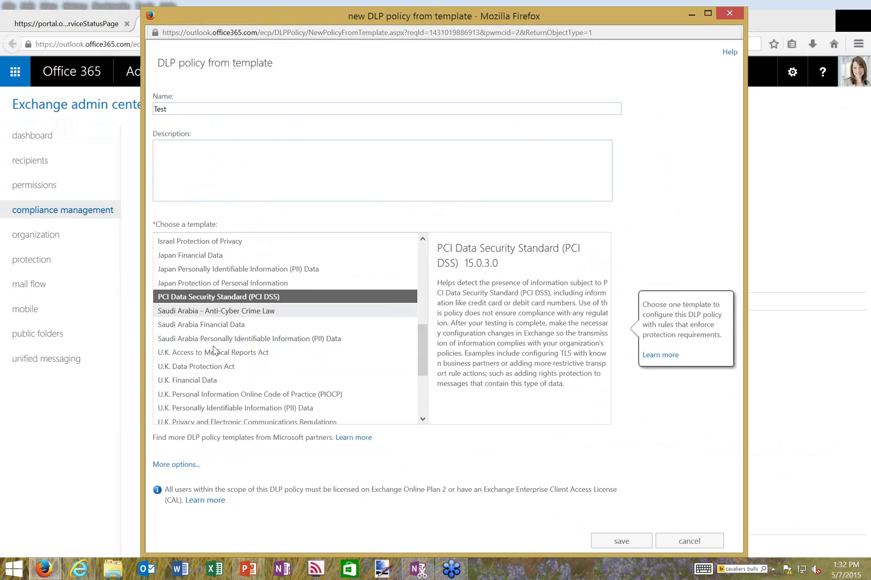
scroll(424, 422, "down", 5)
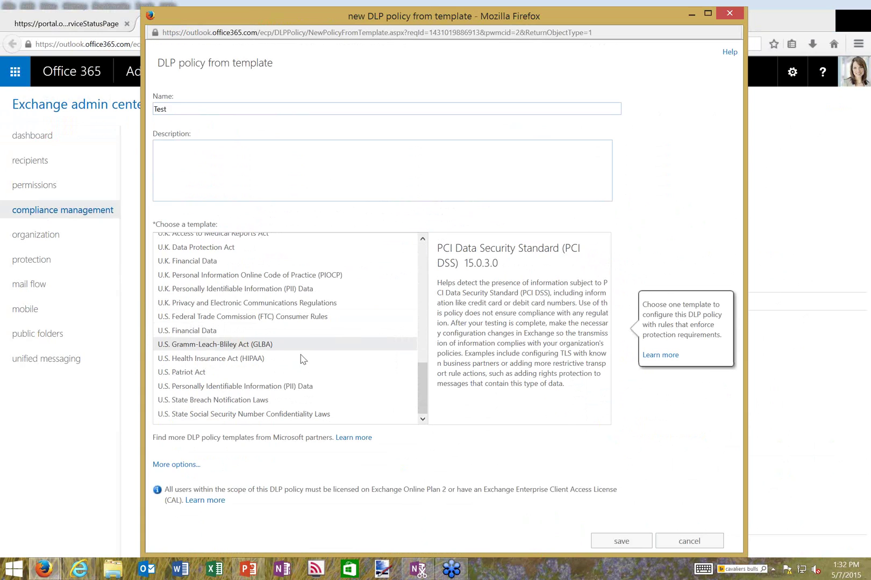
Save the Test policy using the U.S. PII Data template in Test DLP policy with Policy Tips mode
left_click(210, 387)
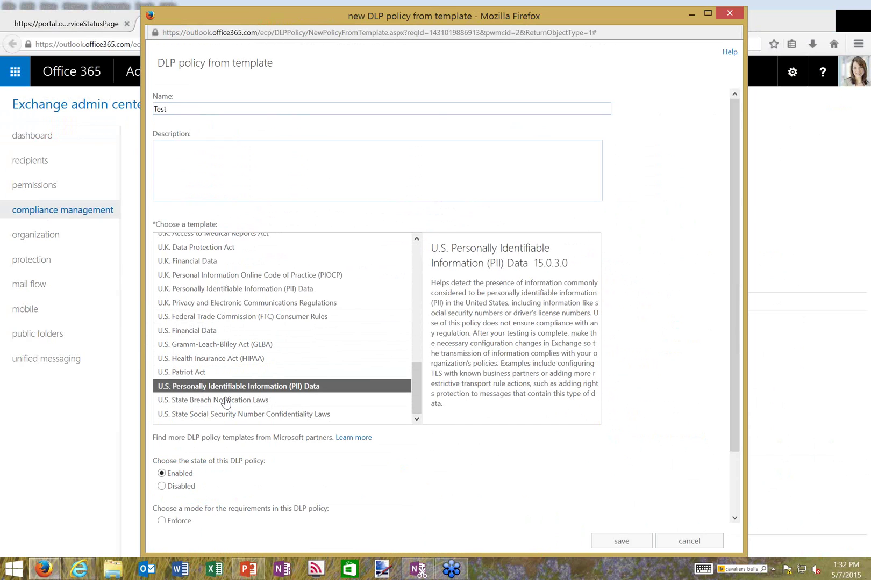
scroll(181, 414, "down", 2)
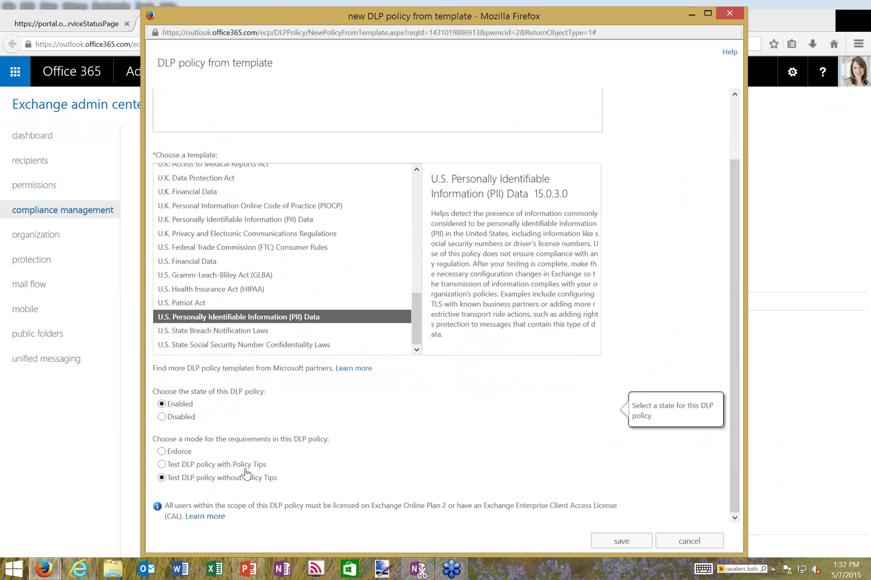
left_click(186, 466)
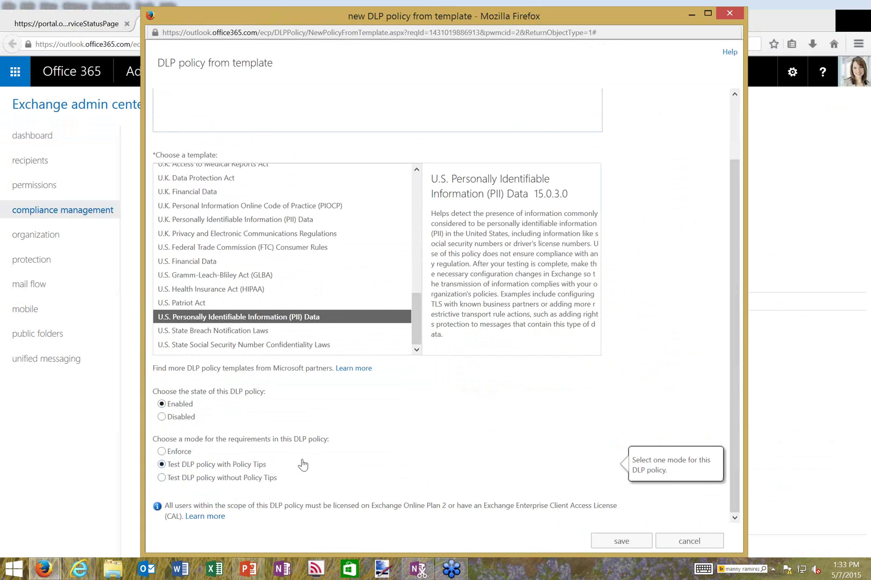
left_click(622, 541)
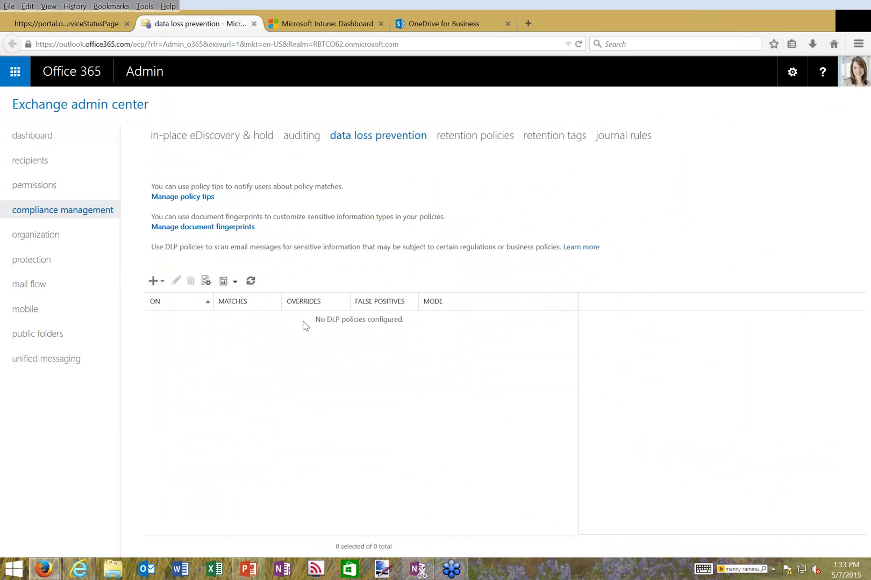
Return to the portal.office.com tab and show the admin DASHBOARD overview
left_click(97, 24)
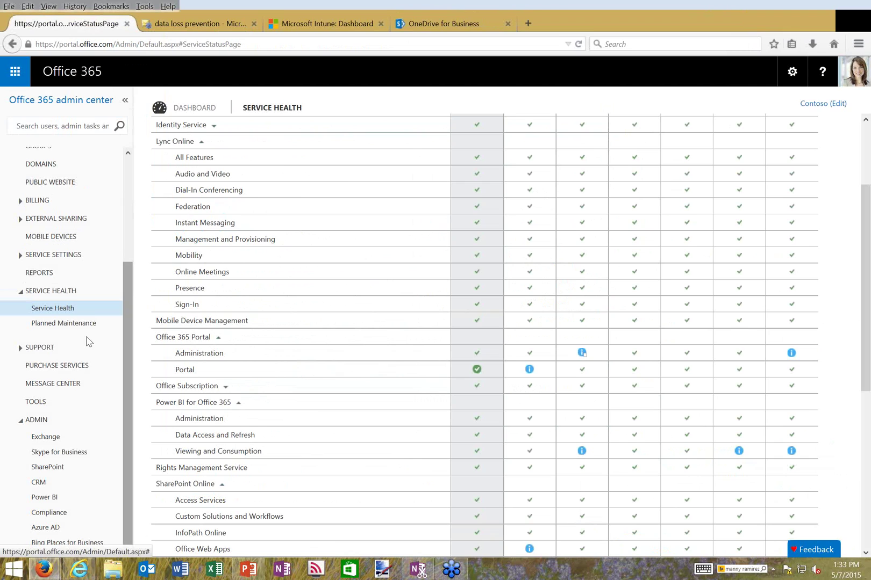
scroll(127, 173, "up", 5)
left_click(118, 156)
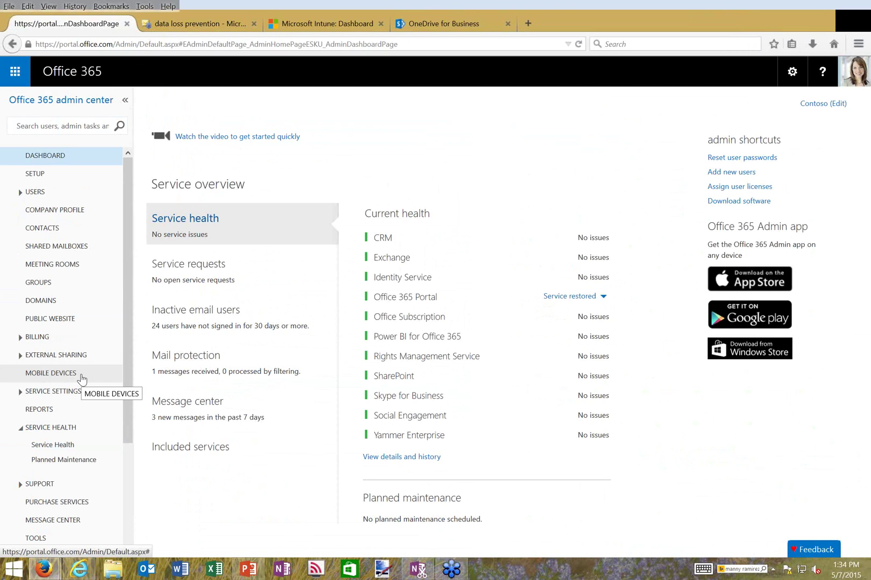
Open the MOBILE DEVICES page and continue to the Microsoft Intune administrator console dashboard
left_click(51, 373)
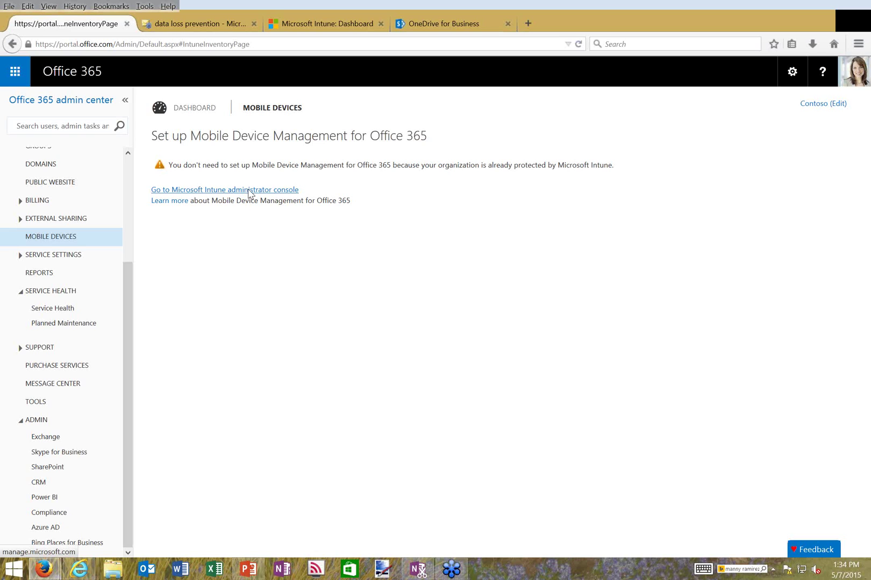
left_click(248, 191)
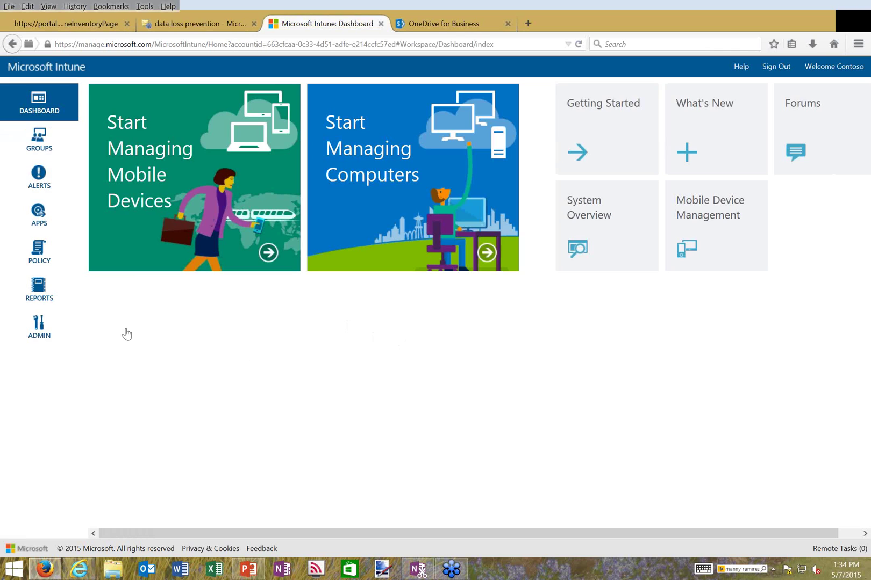
Close the timed-out Intune page and reopen the Microsoft Intune administrator console
left_click(44, 143)
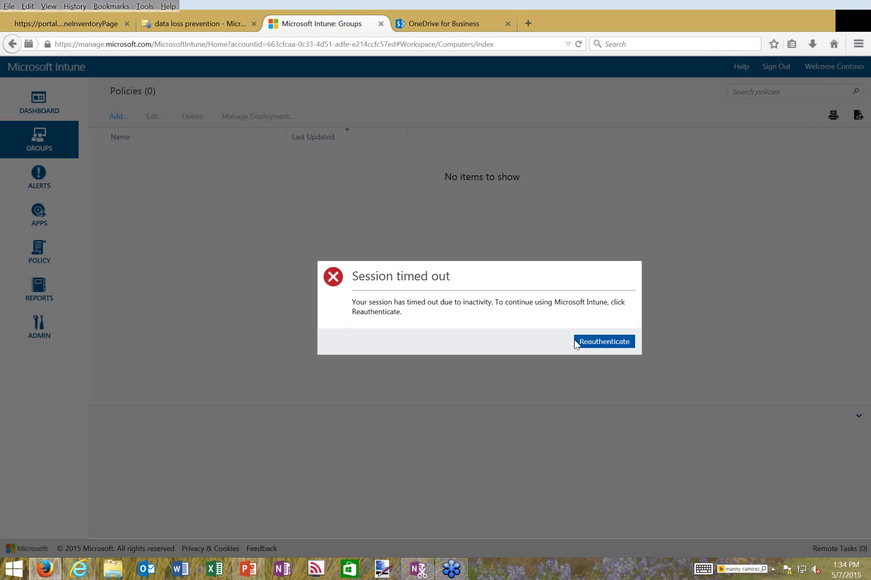
left_click(576, 343)
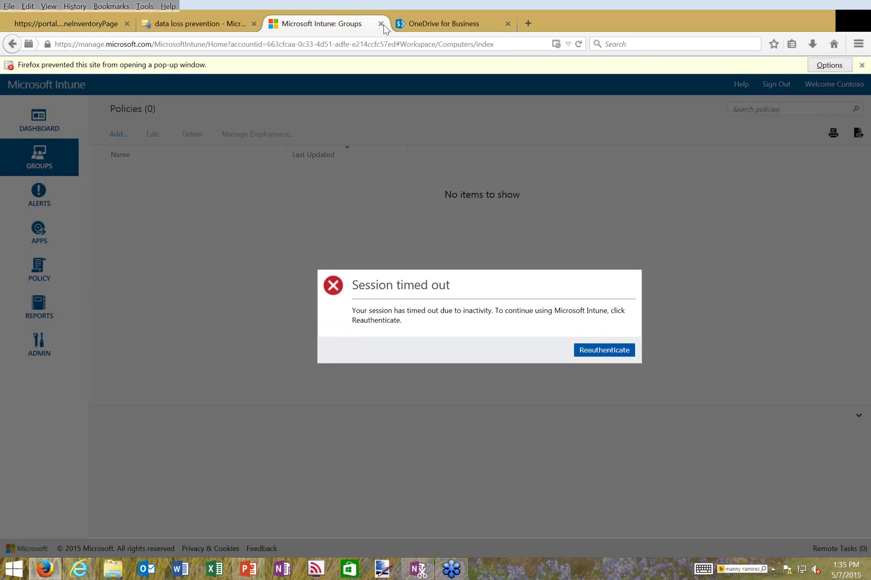
key("ctrl+w")
key("ctrl+1")
left_click(204, 190)
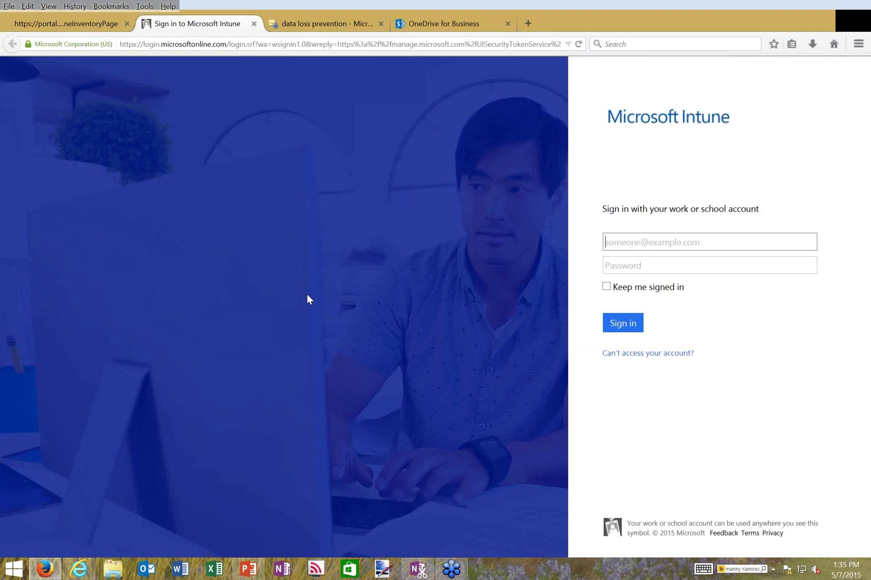
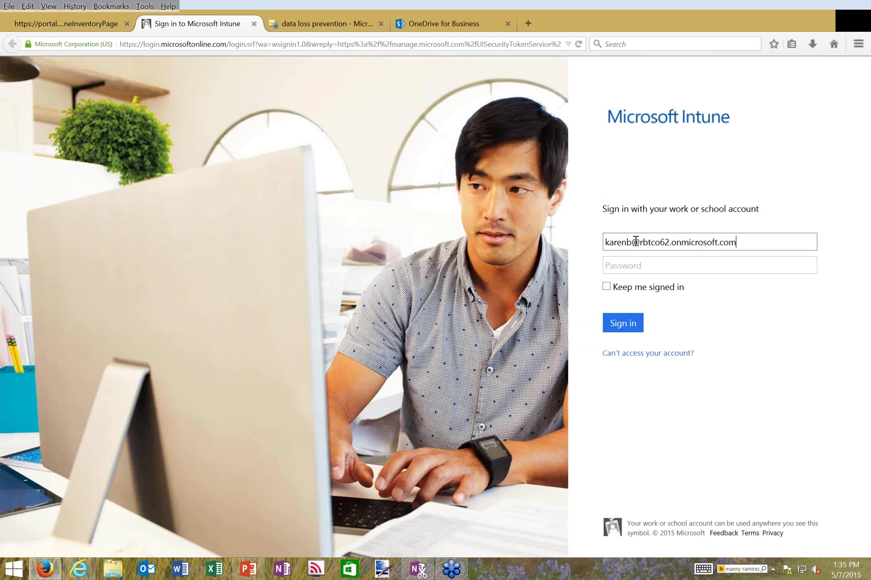
Sign in to Intune with the admin work e-mail and account password
key("Tab")
type("••••••••••")
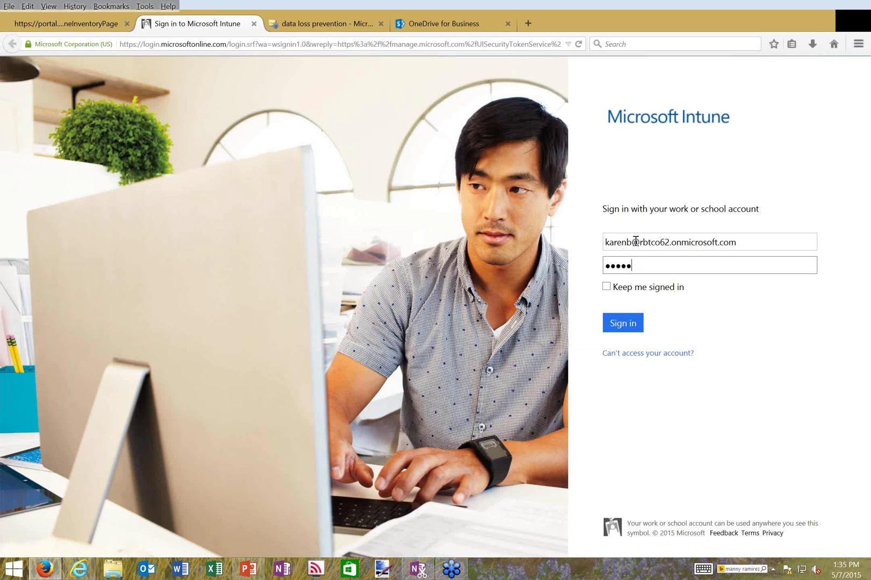
key("Return")
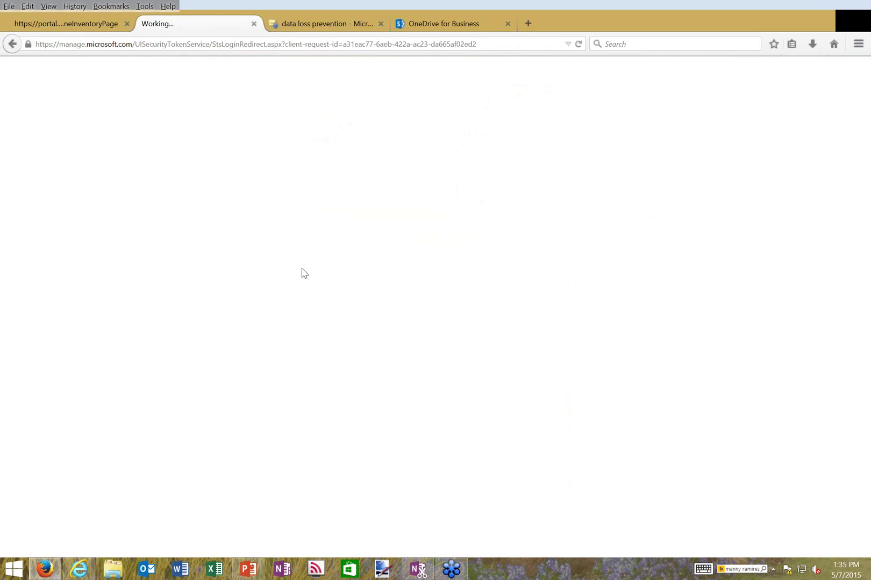
left_click(303, 22)
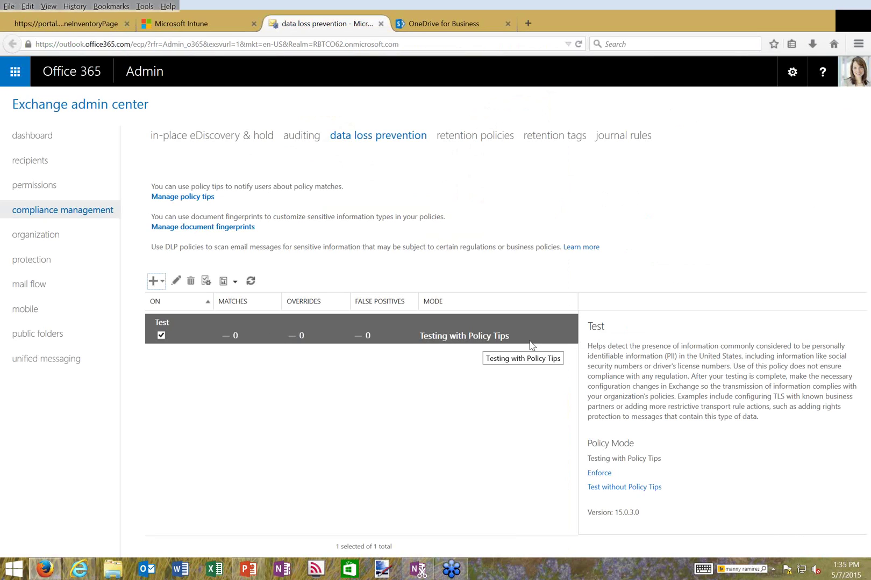
left_click_drag(676, 358, 811, 345)
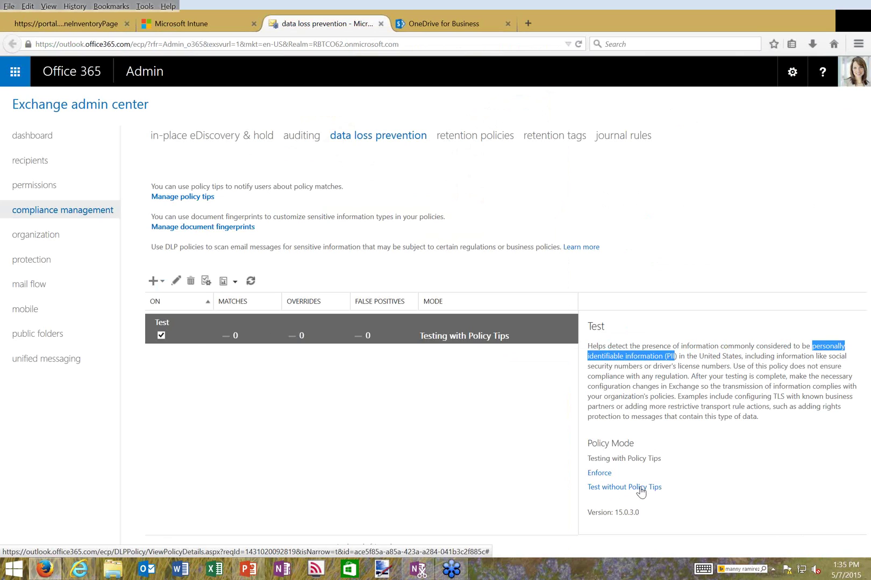
left_click(621, 463)
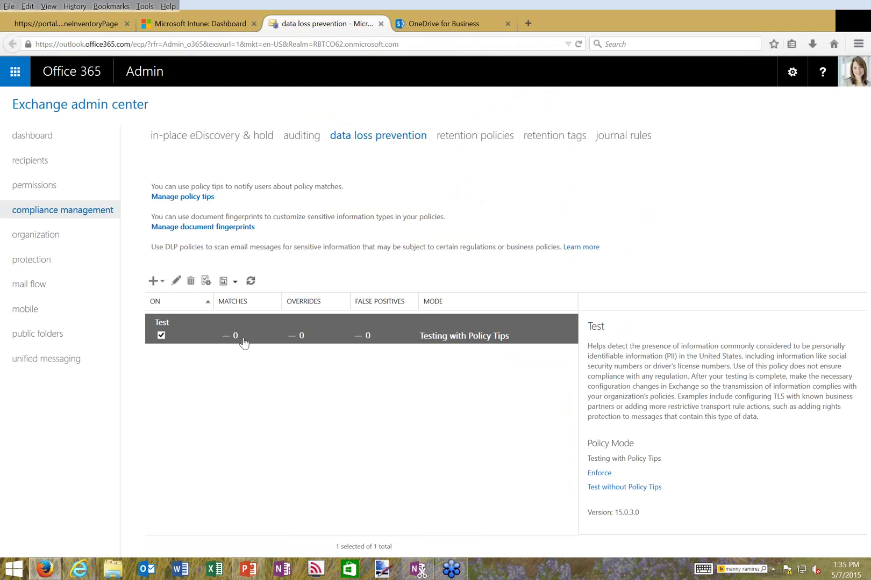
left_click(179, 283)
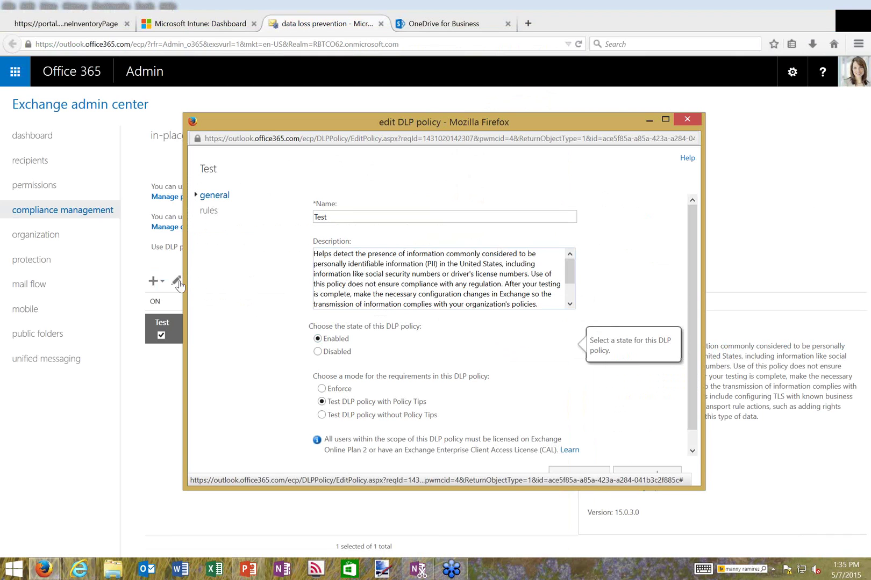
left_click(209, 211)
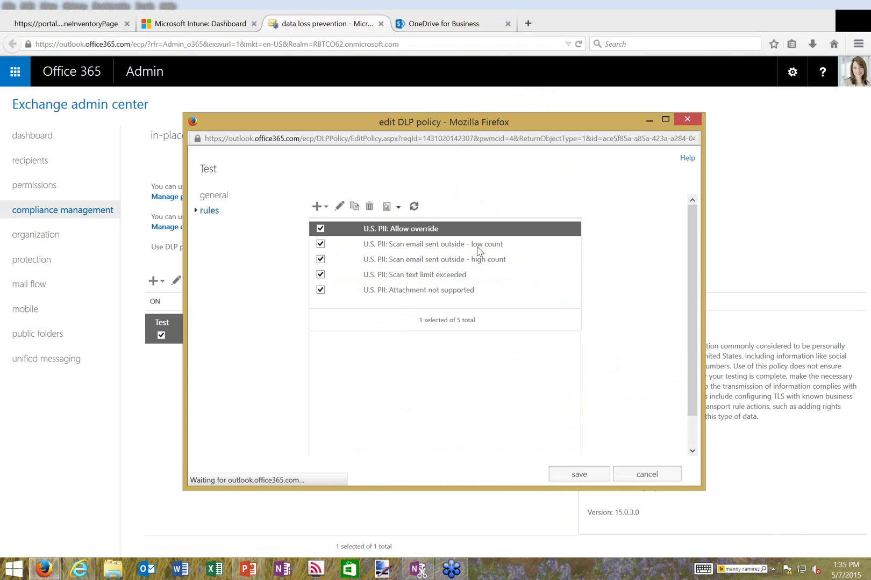
left_click(449, 275)
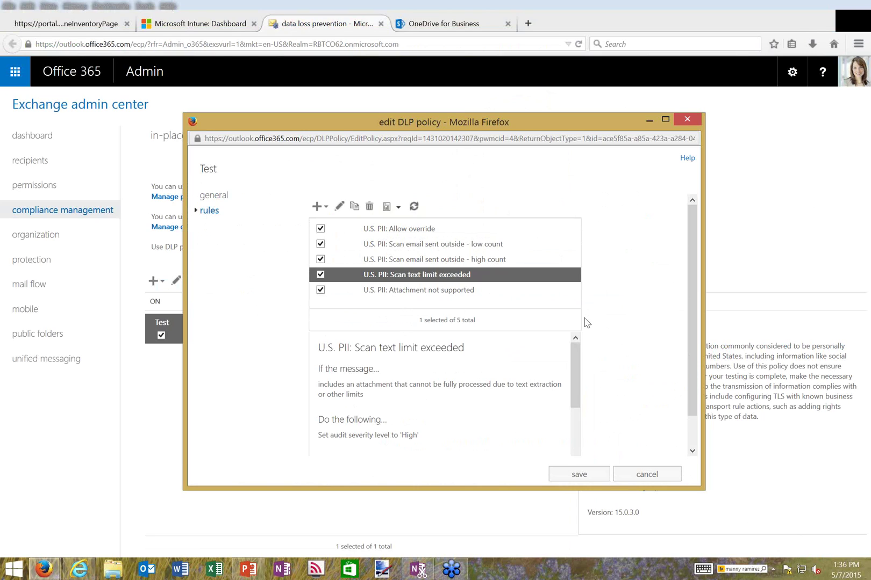
left_click(623, 470)
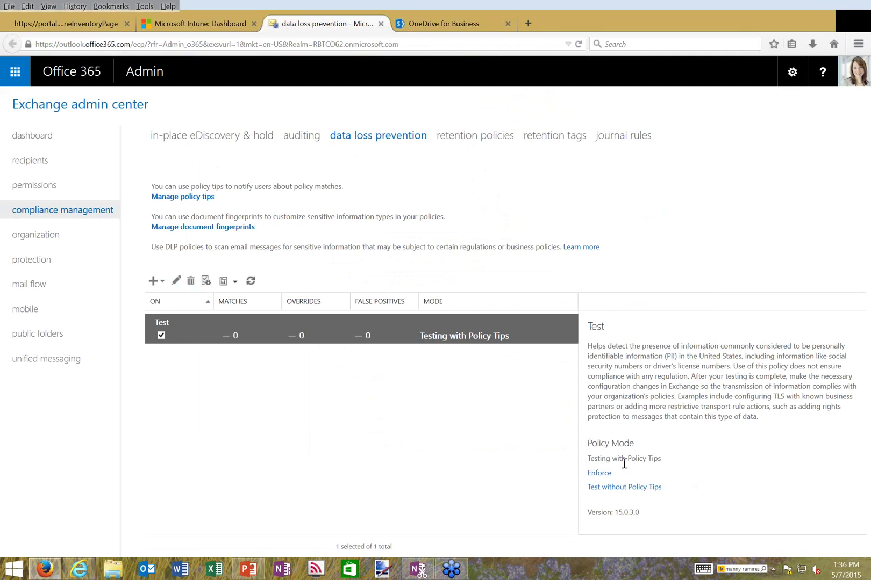
Switch back to the Intune tab and open Policy > Configuration Policies
key("ctrl+Page_Up")
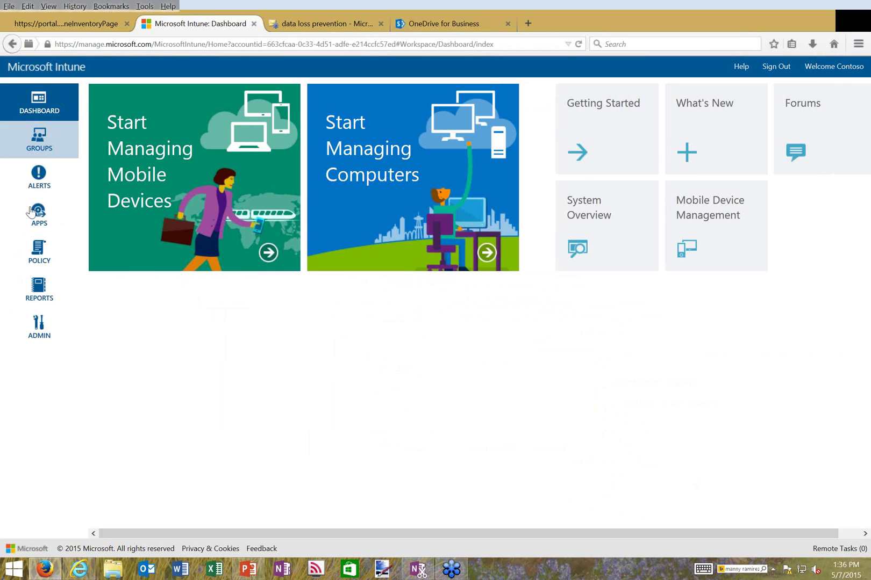
left_click(46, 262)
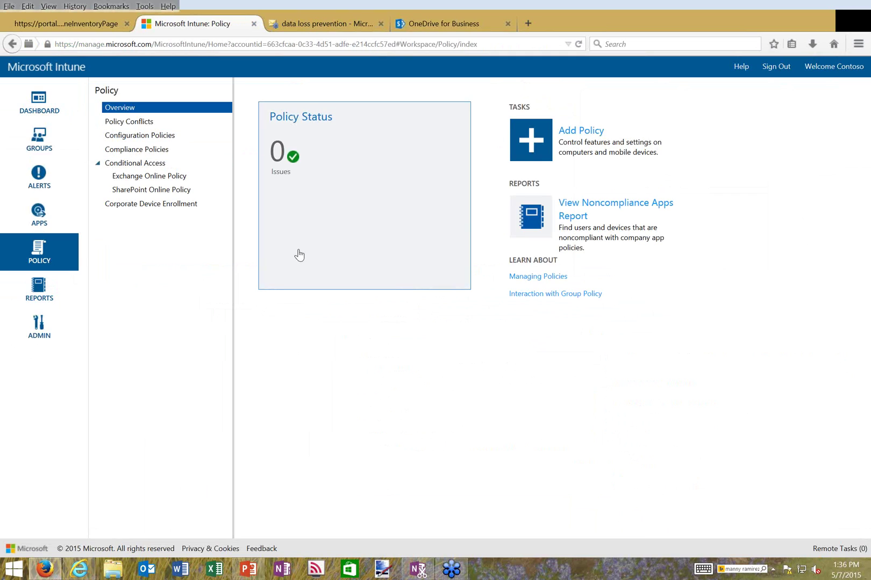
left_click(147, 139)
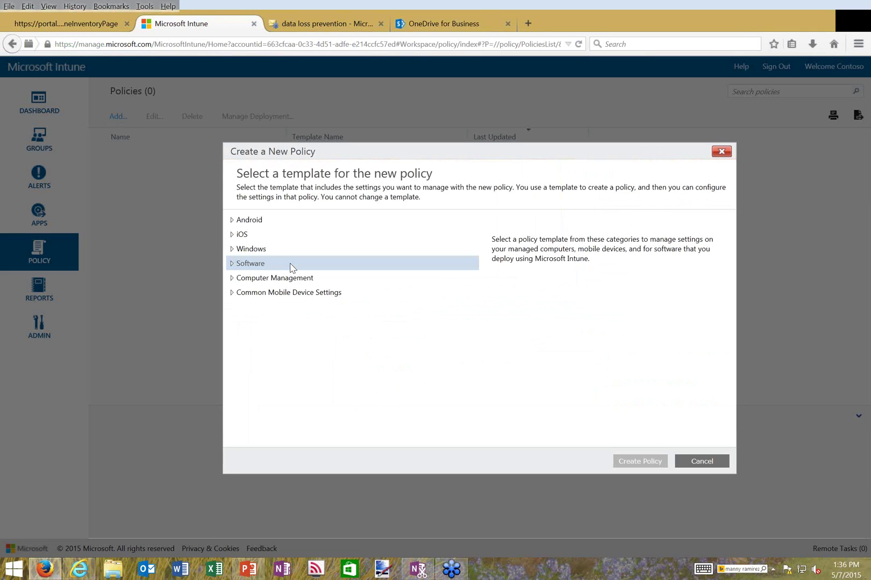
Browse the iOS and Android templates, then start a new policy from iOS Configuration Policy
left_click(231, 235)
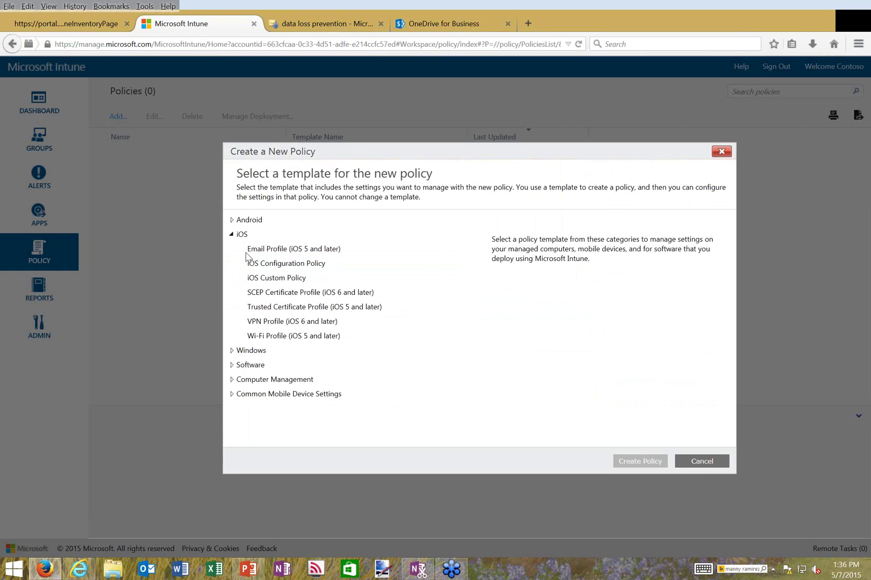
left_click(232, 219)
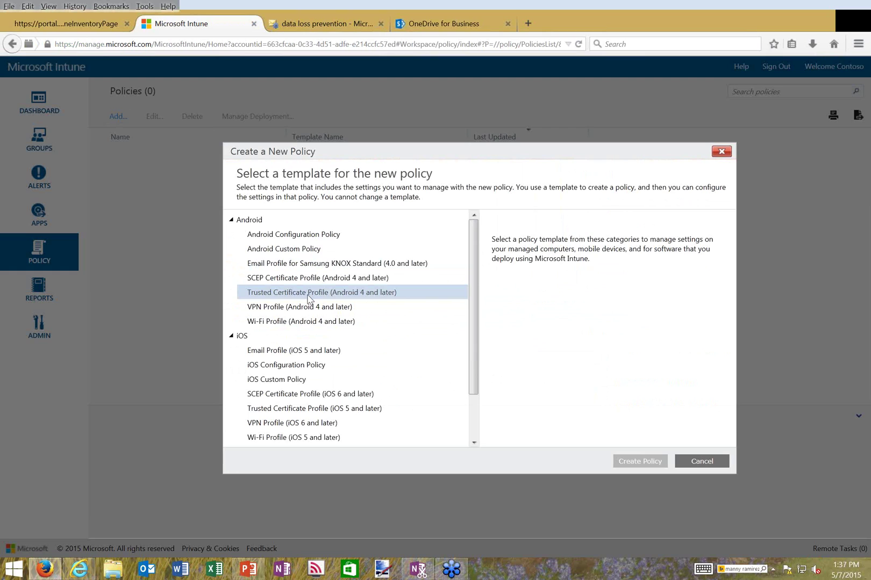
left_click(303, 264)
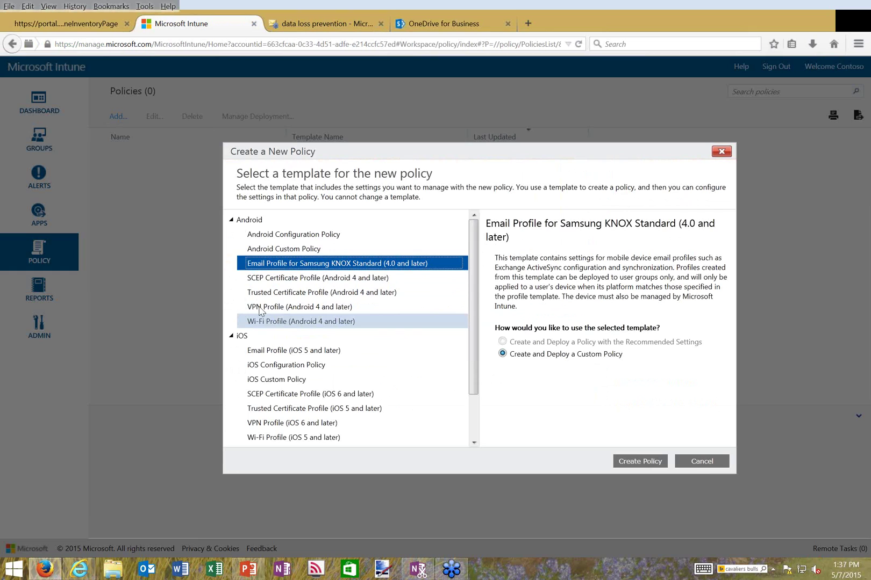
left_click(264, 367)
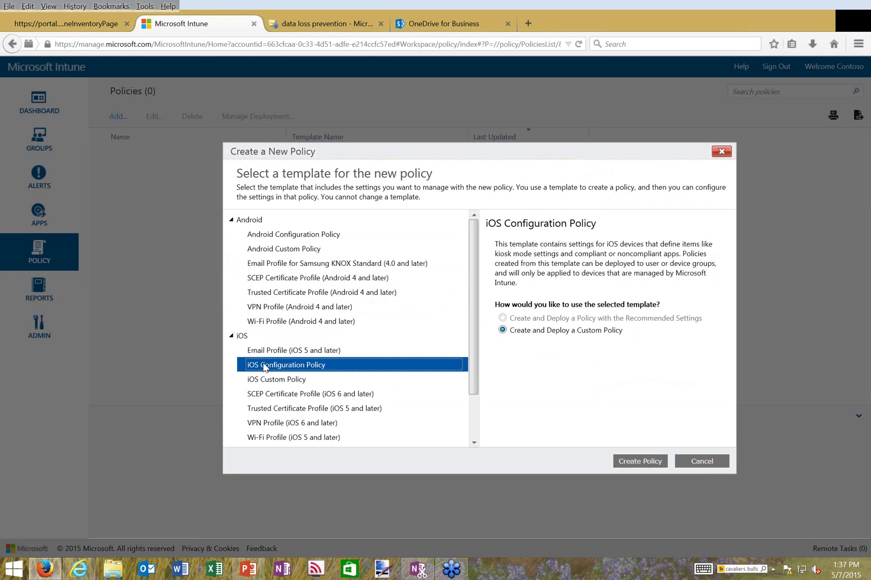
left_click(627, 461)
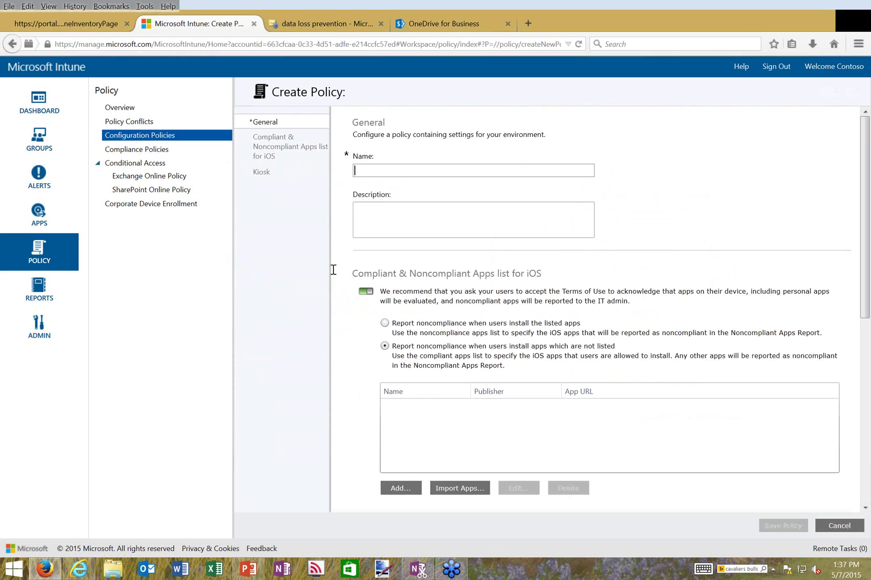
type("Test App Policy")
left_click(376, 214)
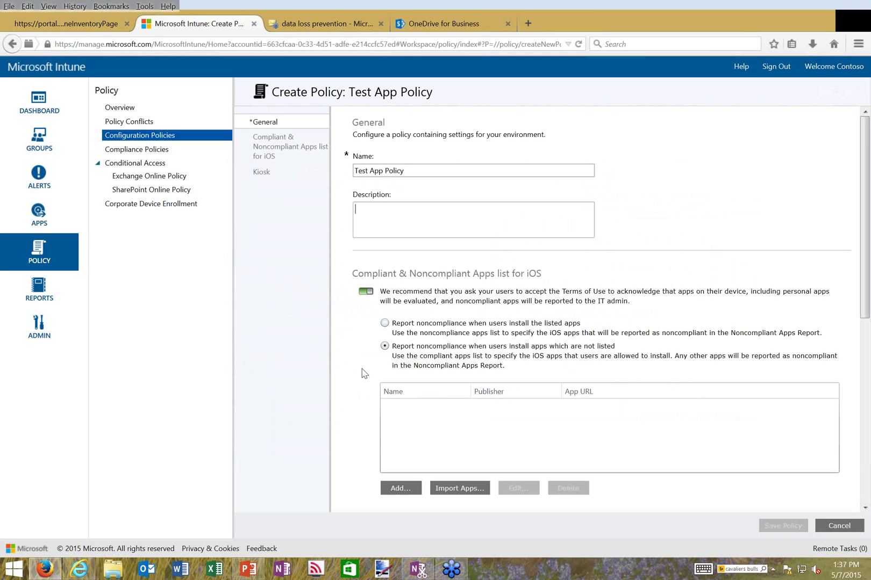
scroll(363, 384, "down", 1)
scroll(363, 383, "down", 3)
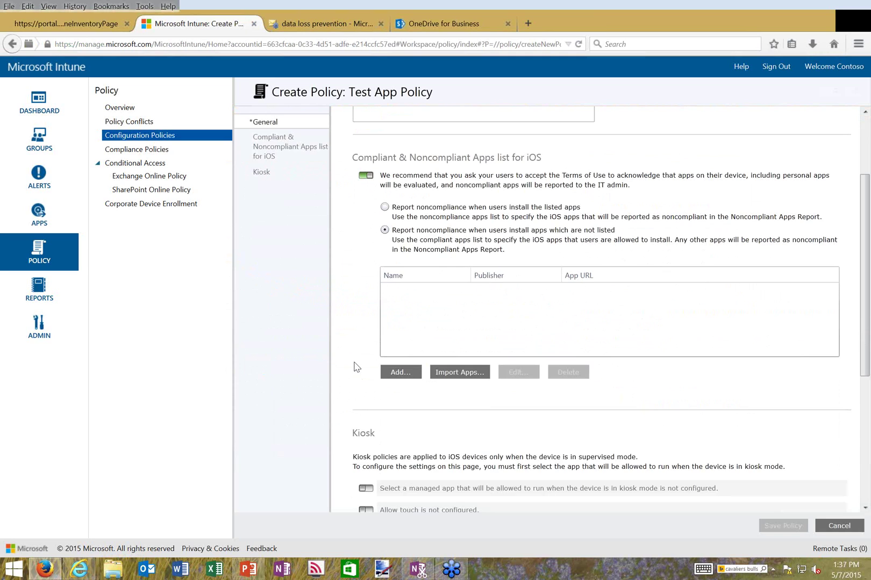
Add 'Word - Office for iPad', publisher 'Microsoft', with its pasted iTunes URL as a compliant app
left_click(400, 374)
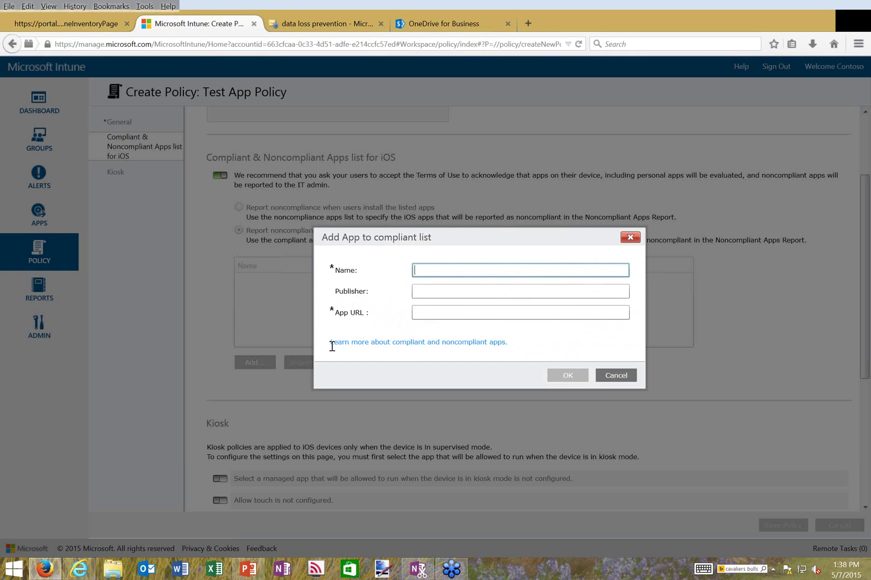
type("Word - Office for iPad")
key("Tab")
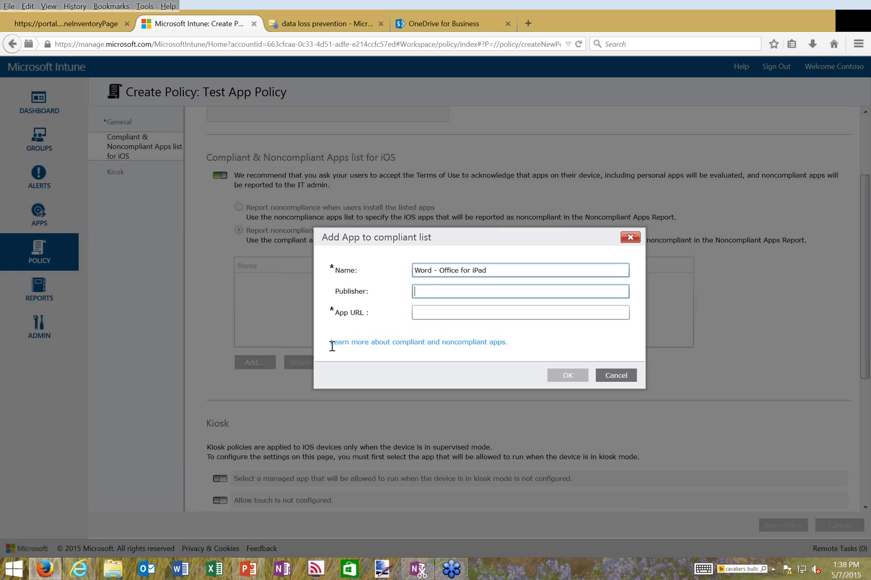
type("Microsoft")
key("Tab")
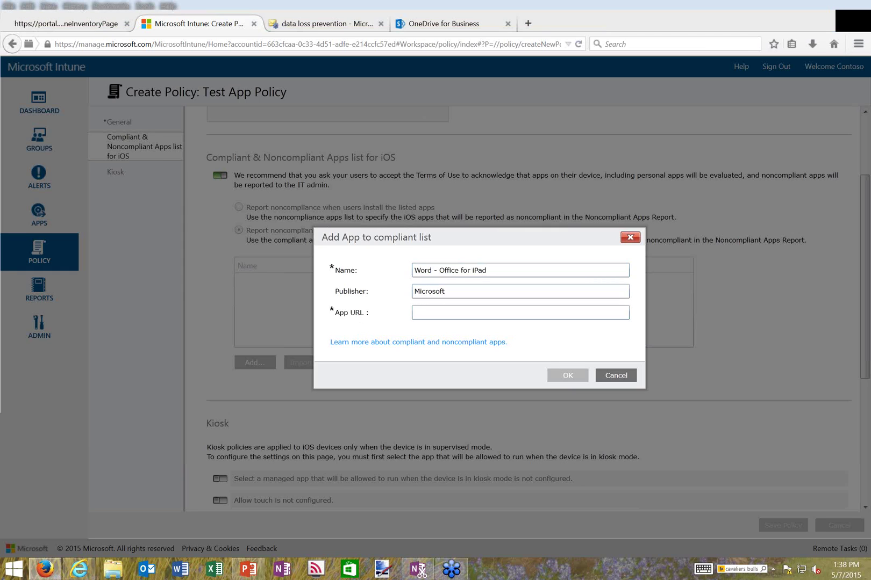
left_click(439, 447)
key("ctrl+v")
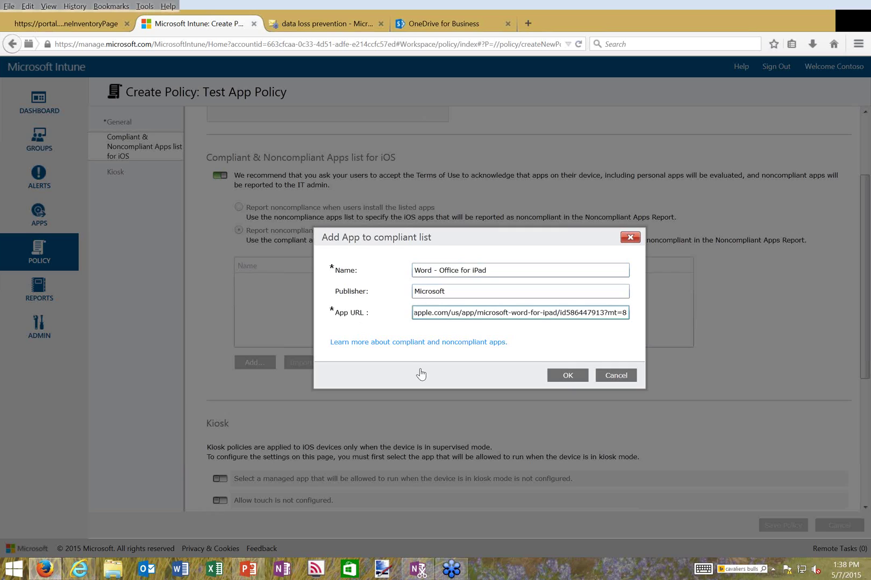
left_click_drag(553, 313, 485, 314)
left_click(559, 381)
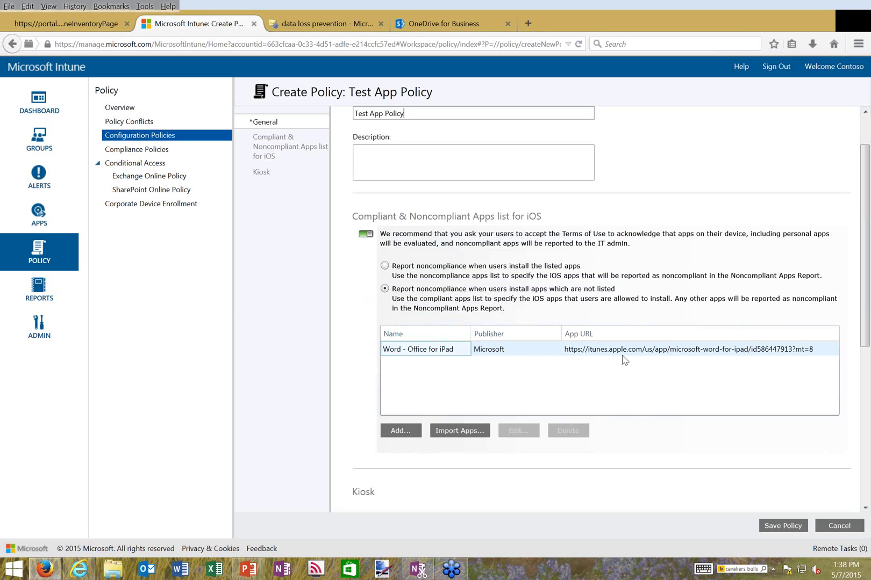
Scroll through the unsaved app policy form, then switch to the Compliance Policies page
scroll(360, 397, "down", 5)
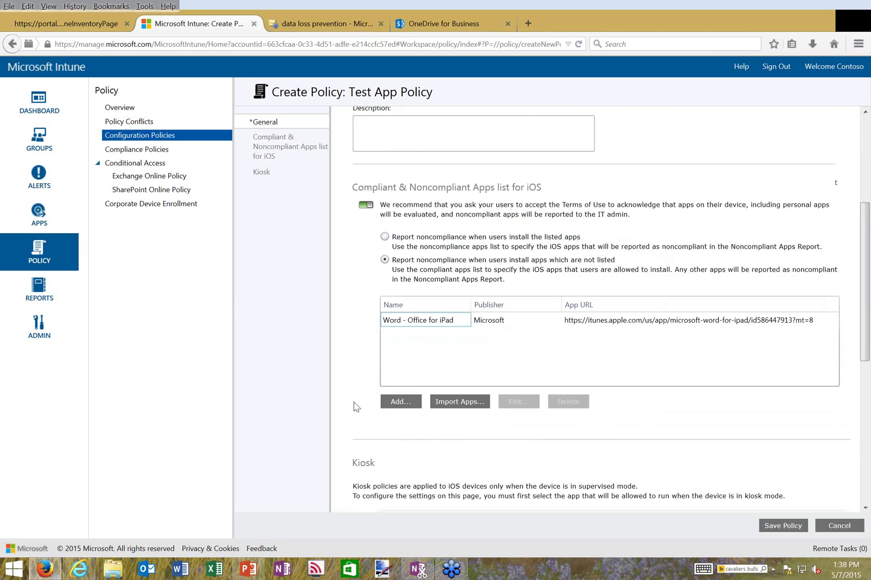
scroll(347, 426, "down", 1)
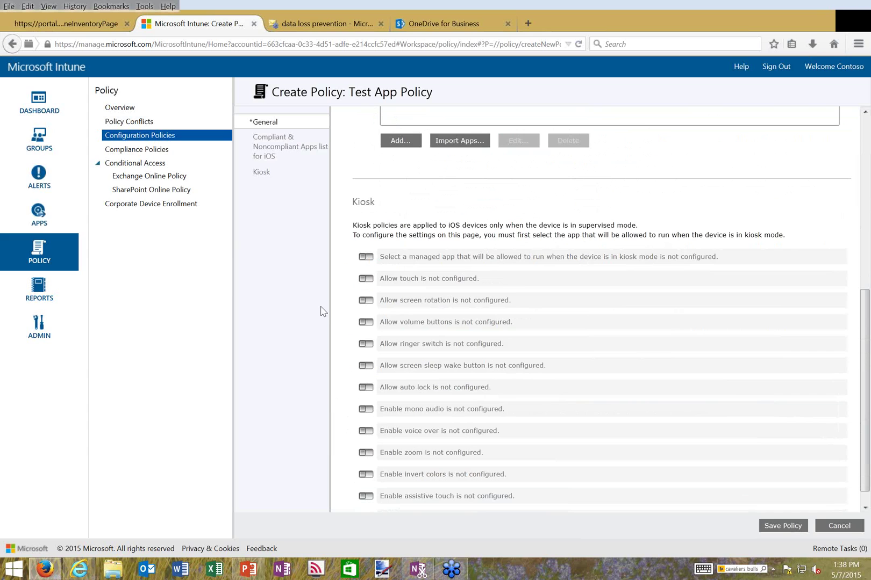
scroll(389, 312, "up", 4)
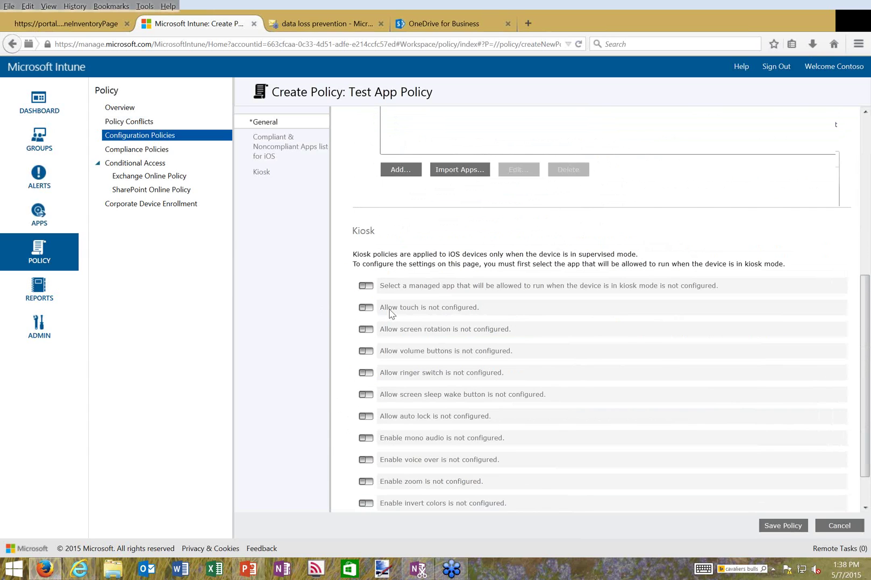
scroll(390, 305, "up", 3)
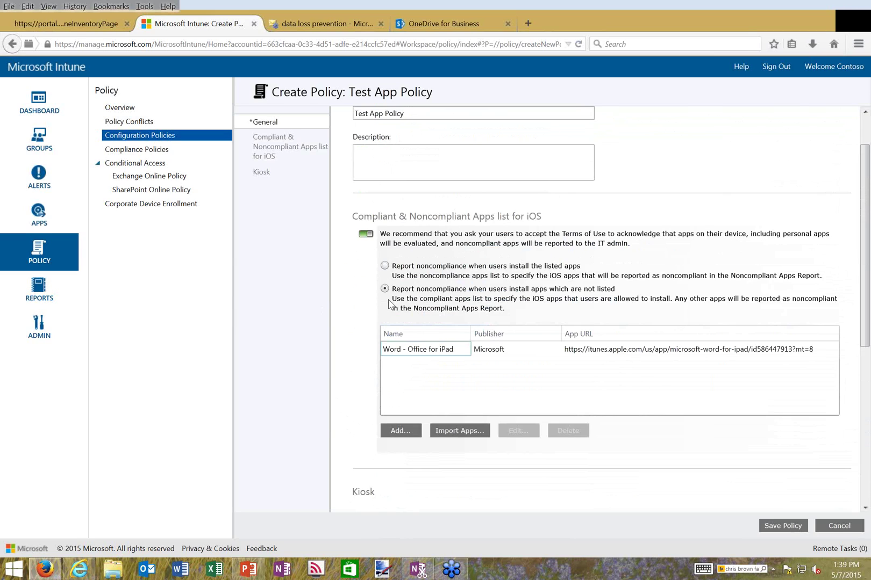
left_click(834, 528)
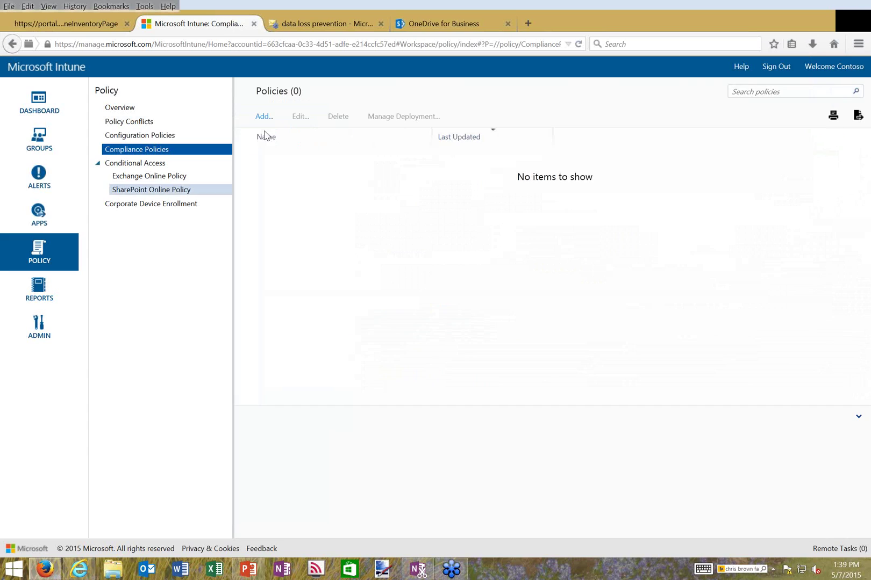
Add a compliance policy named 'Test' and scroll down to its password and encryption rules
left_click(264, 116)
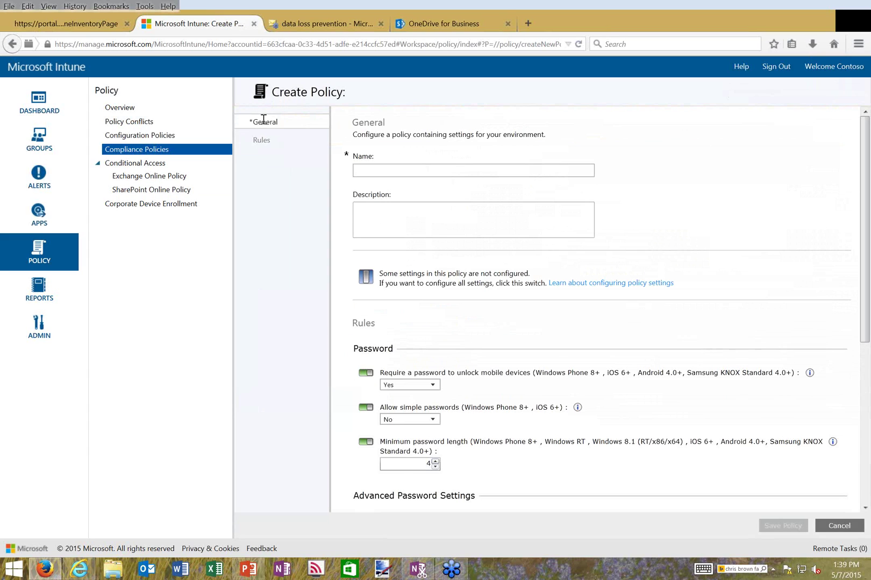
type("Test")
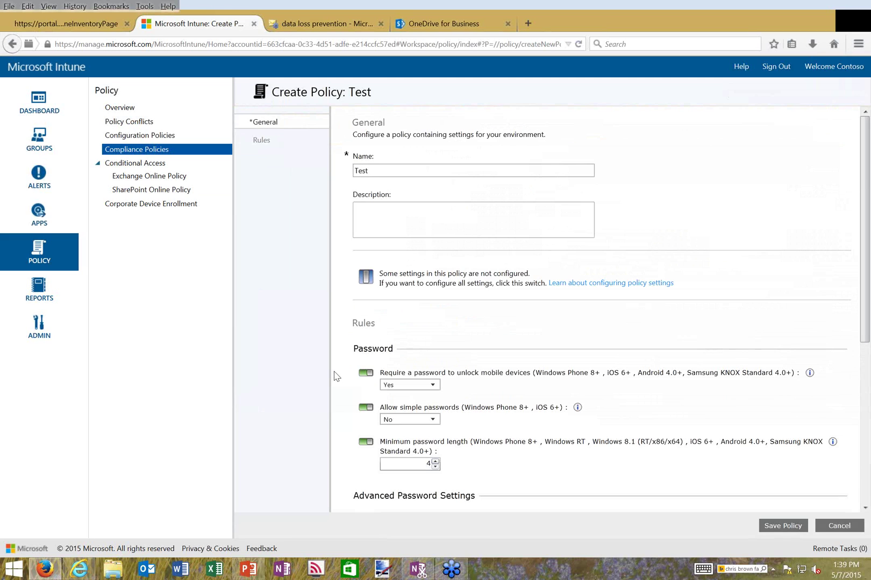
scroll(334, 375, "down", 3)
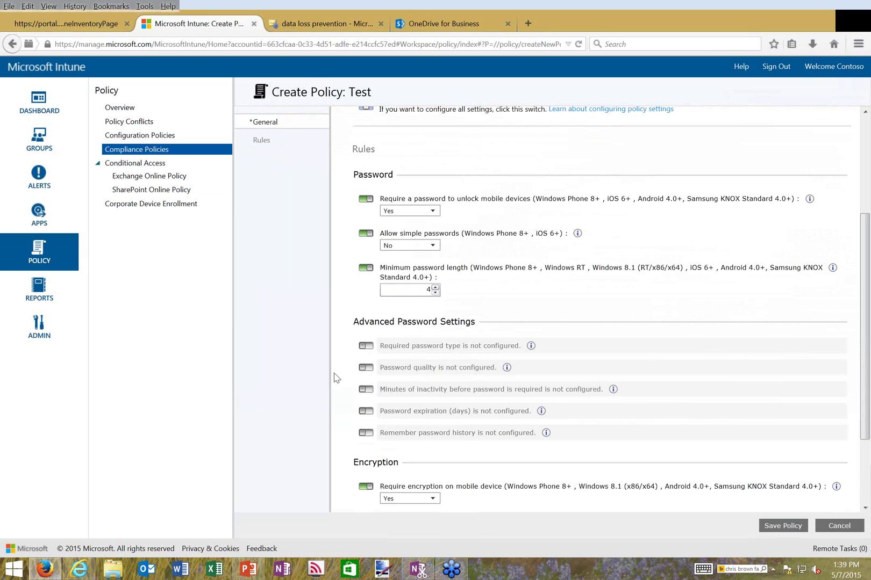
scroll(335, 377, "down", 1)
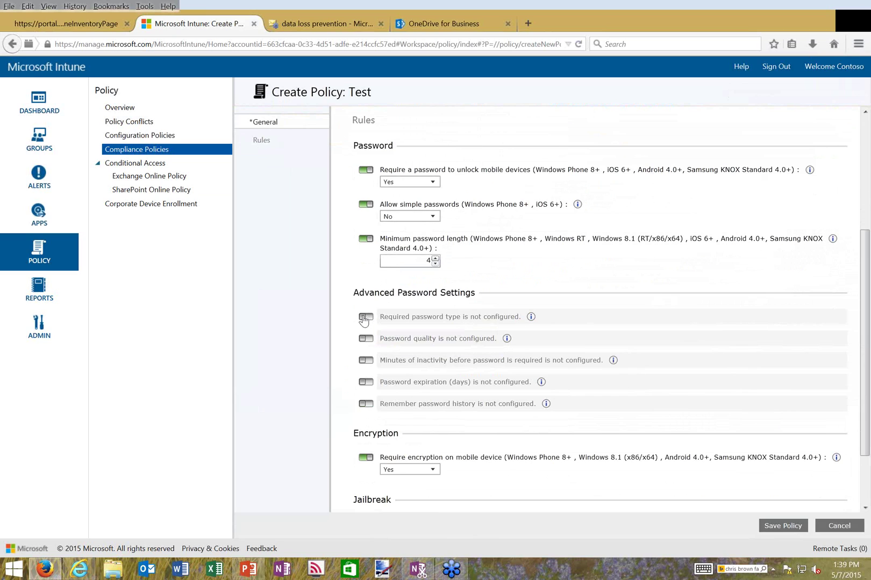
Enable 41-day password expiration and password quality set to 'At least alphanumeric'
left_click(365, 382)
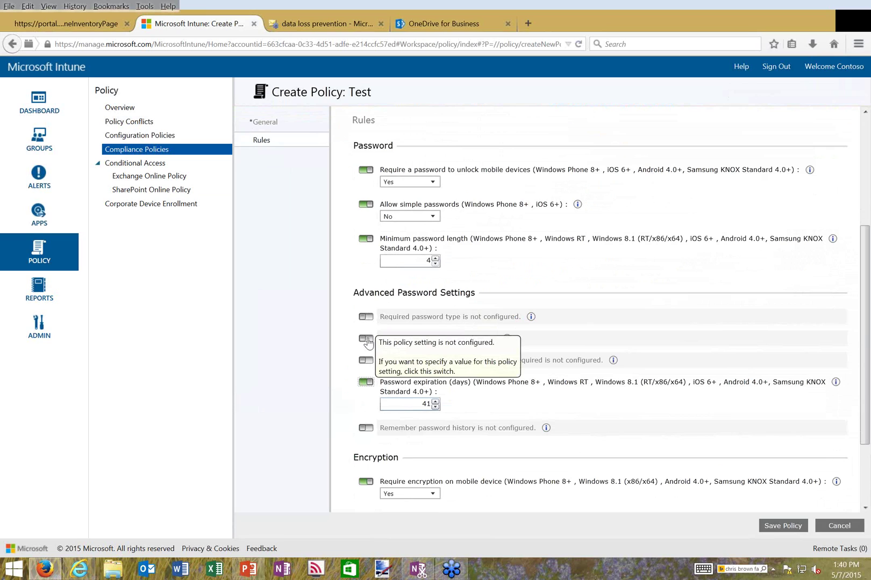
left_click(367, 340)
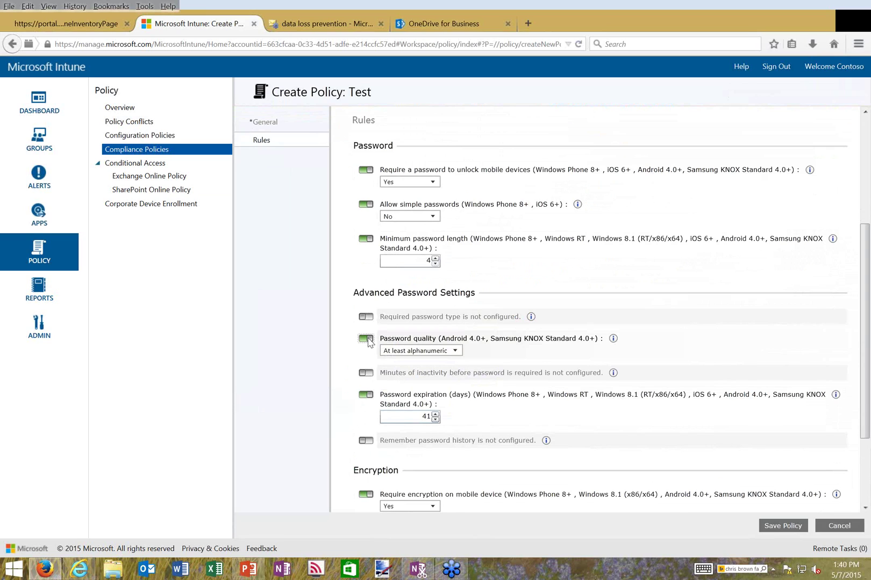
left_click(448, 352)
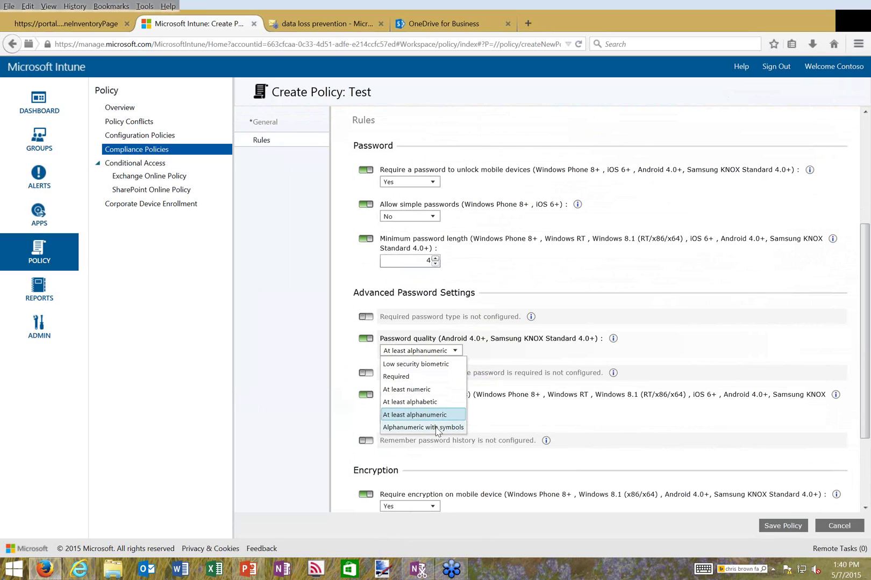
left_click(339, 471)
scroll(338, 471, "down", 3)
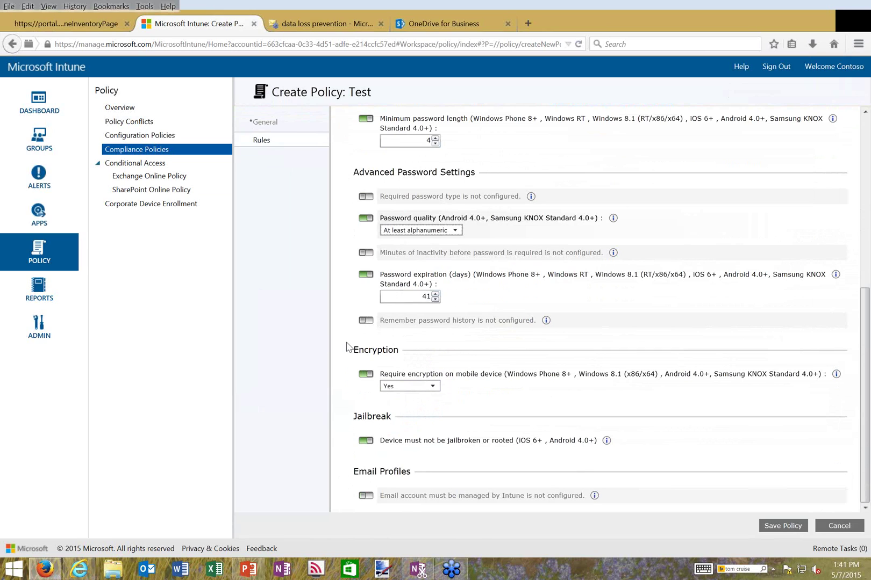
scroll(347, 347, "up", 1)
scroll(348, 347, "up", 8)
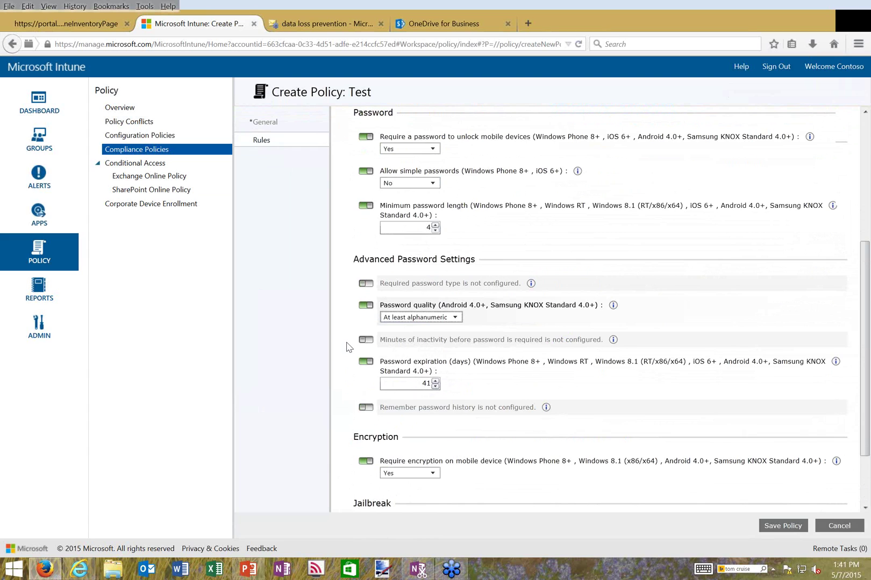
scroll(347, 347, "up", 2)
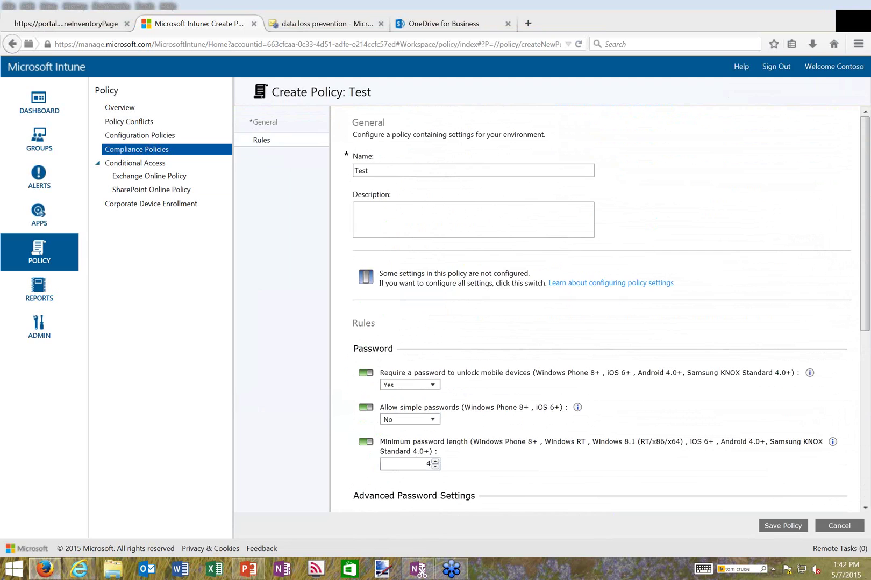
scroll(779, 203, "down", 1)
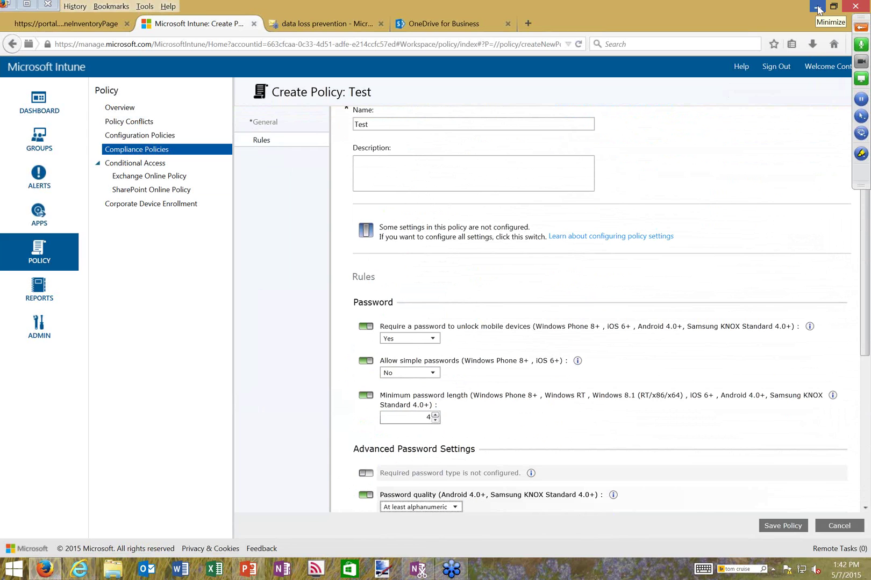
Minimize Firefox to show the Demonstration slide, then bring up Yammer in Internet Explorer
left_click(818, 10)
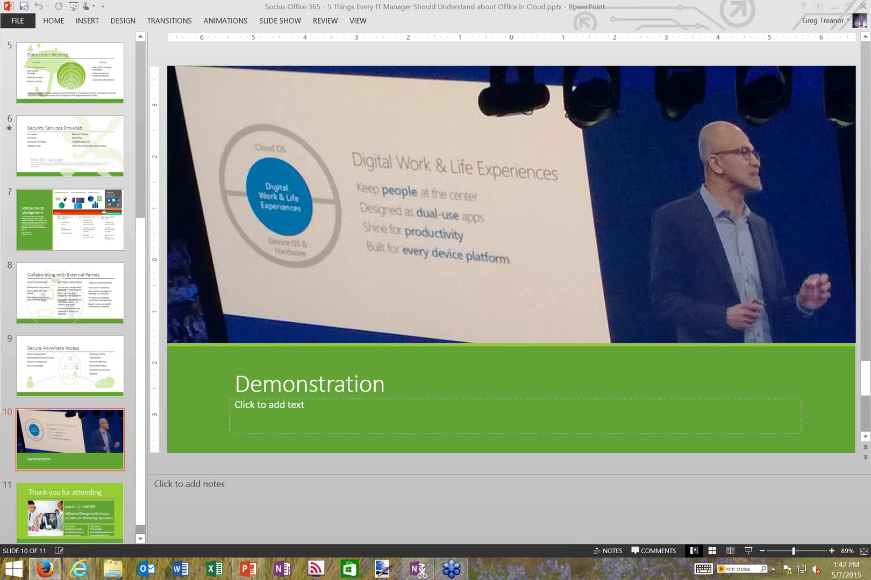
mouse_move(82, 572)
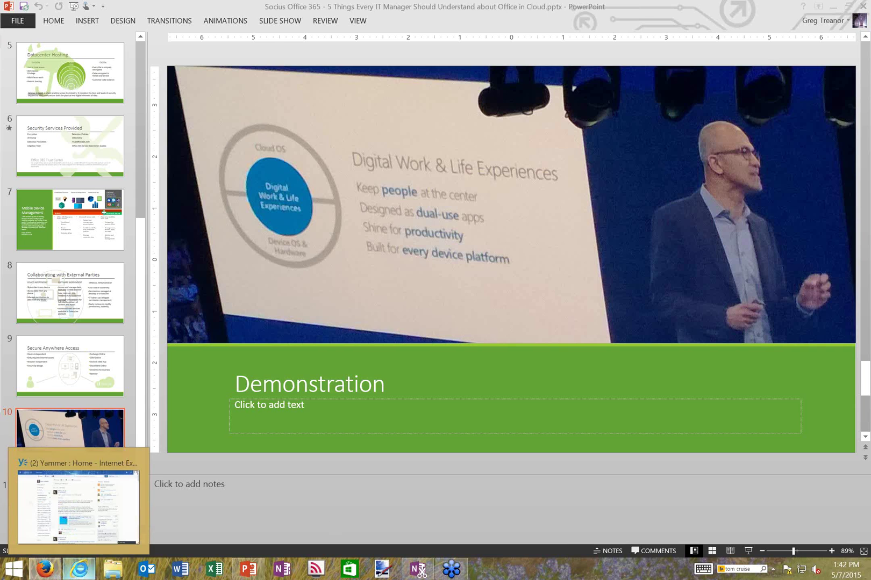
left_click(78, 505)
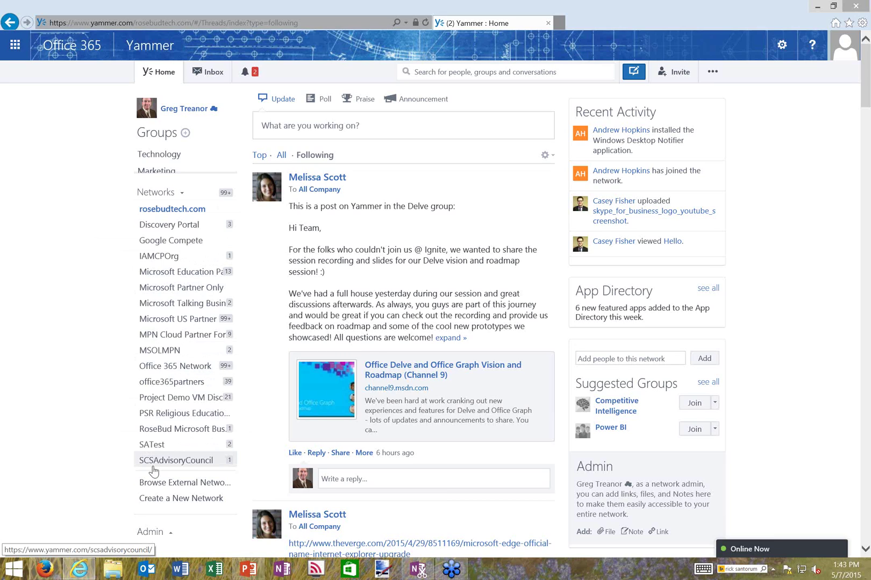
Create closed external network 'testrbtsocius', letting rosebudtech.com members join without invites
left_click(167, 504)
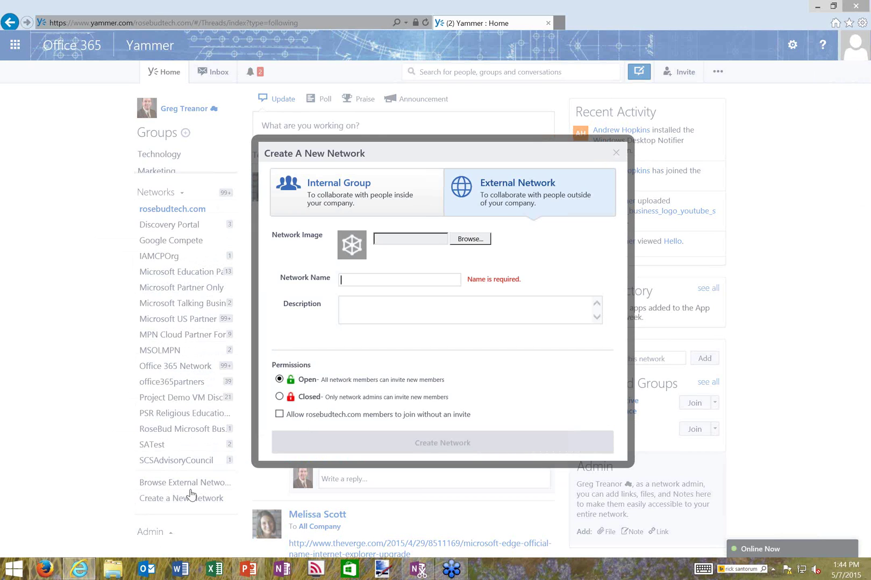
left_click(357, 285)
type("test")
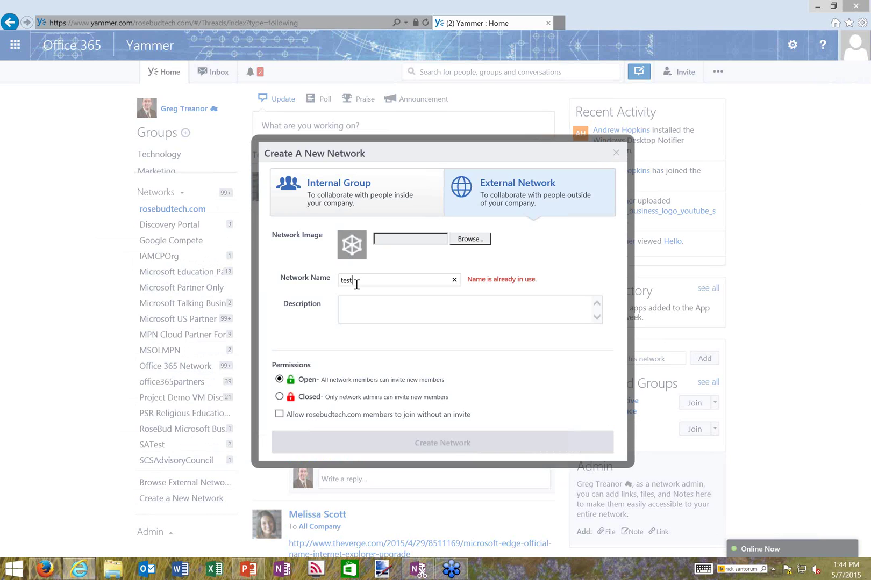
type("rotsocius")
key("Tab")
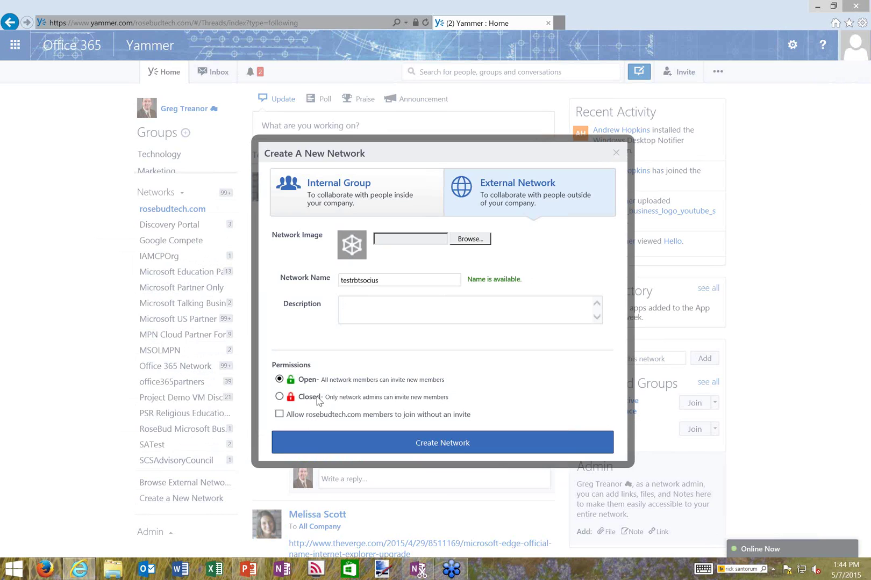
left_click(318, 399)
left_click(280, 416)
left_click(394, 442)
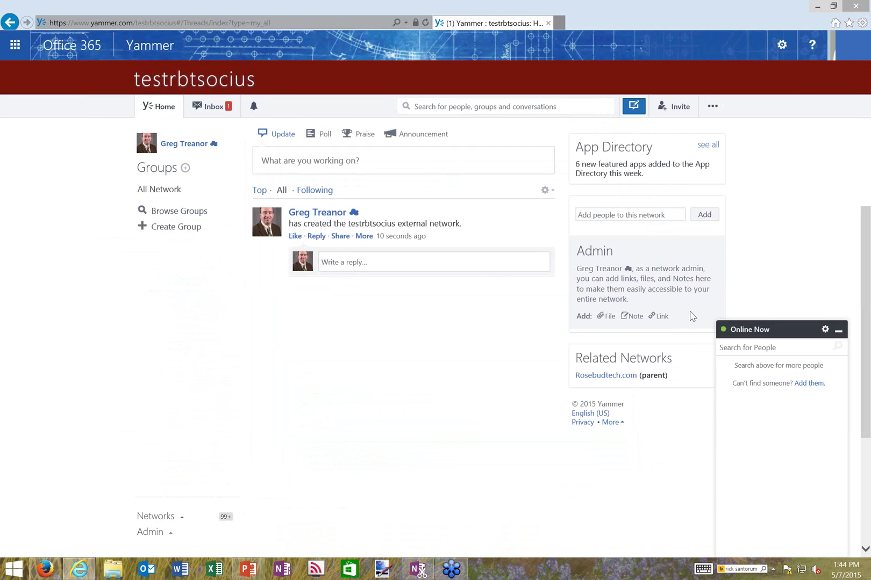
Expand Admin in the sidebar and go to User Management's Invite Users page
left_click(151, 532)
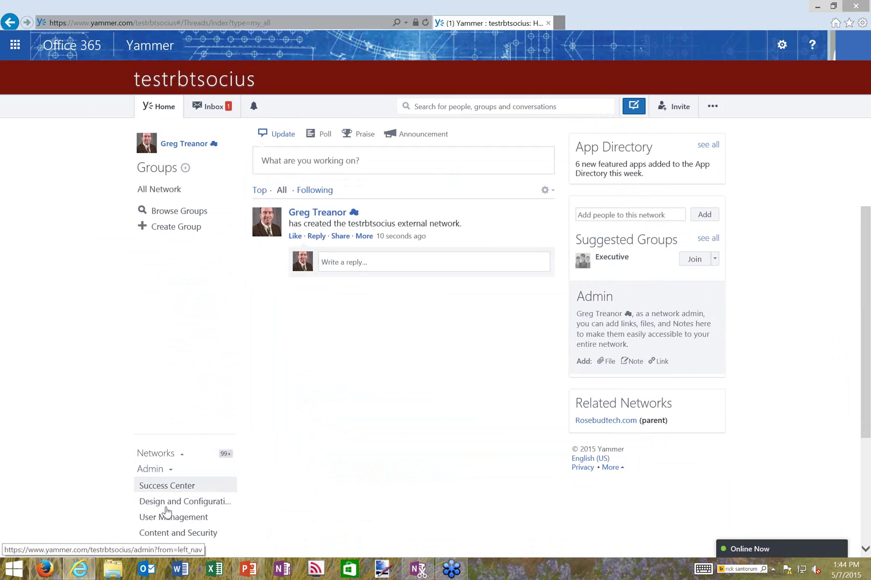
left_click(166, 520)
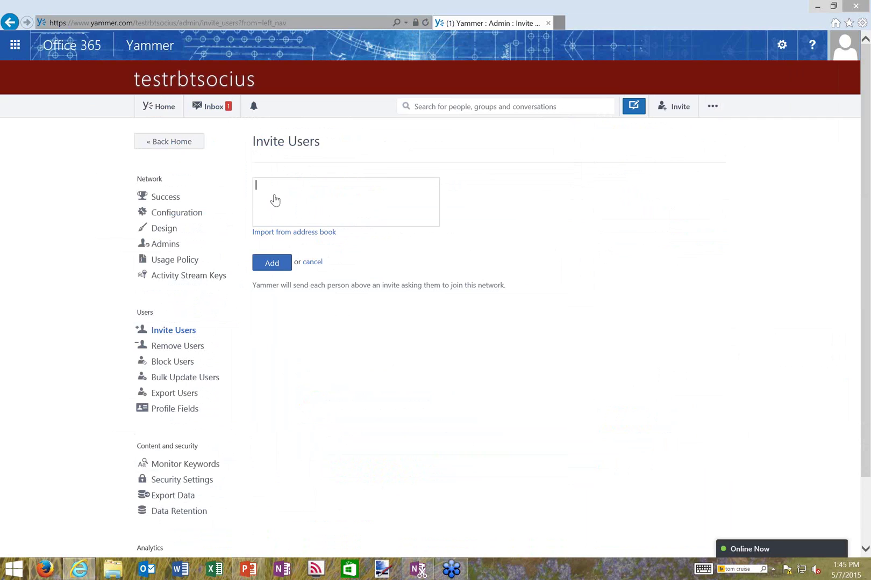
Go to Bulk Update Users under Users in the admin navigation
left_click(185, 363)
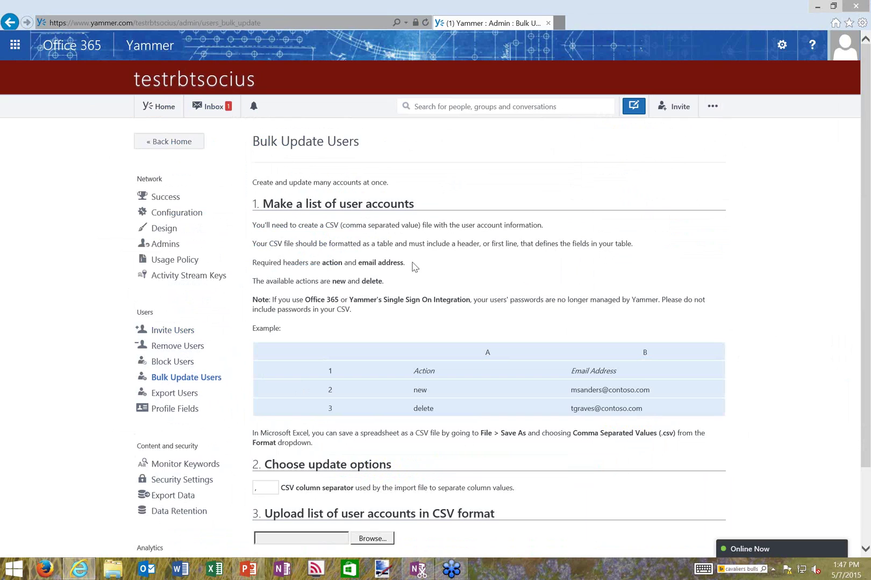
Return to the network's home feed, expand the Networks list, and minimize the Yammer window
left_click(170, 145)
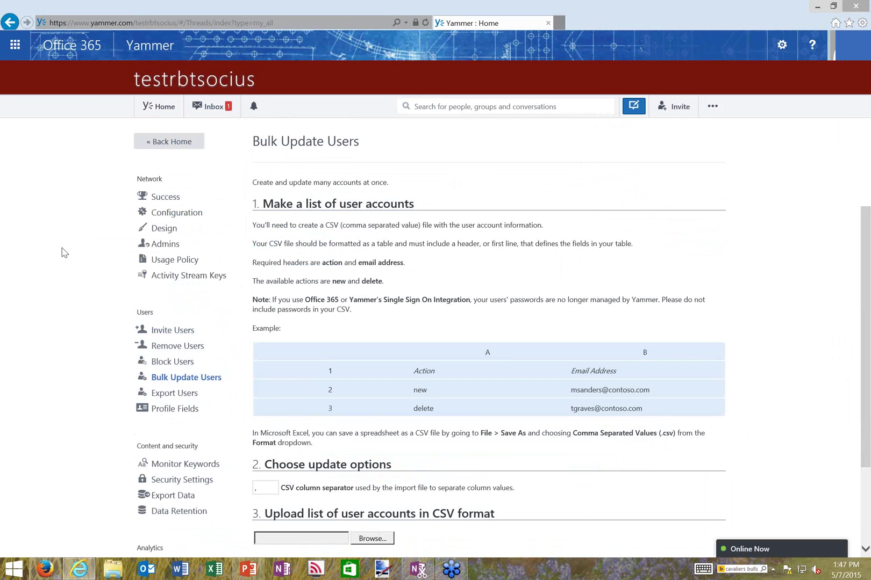
left_click(155, 516)
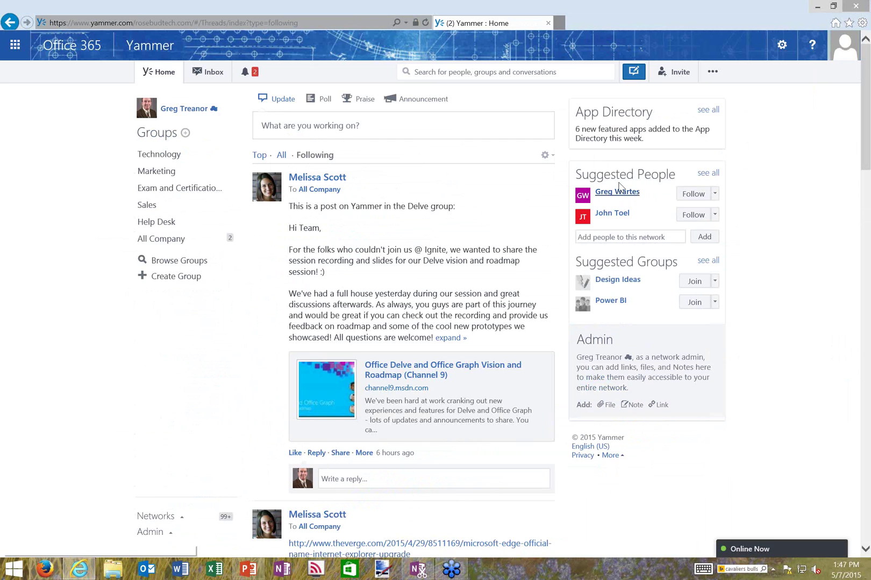
left_click(813, 8)
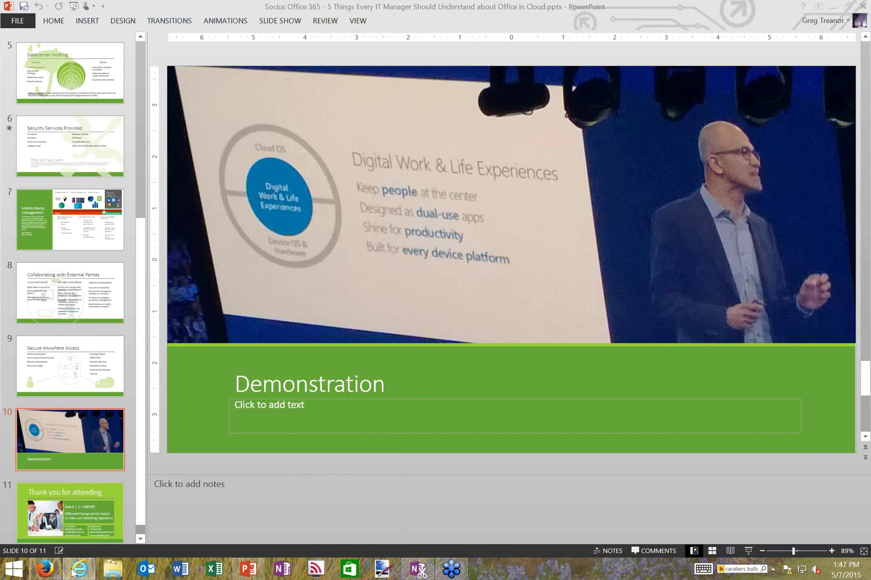
In Firefox's OneDrive for Business tab, open Share for the Marketing Campaign Implementation Tasks workbook
left_click(43, 571)
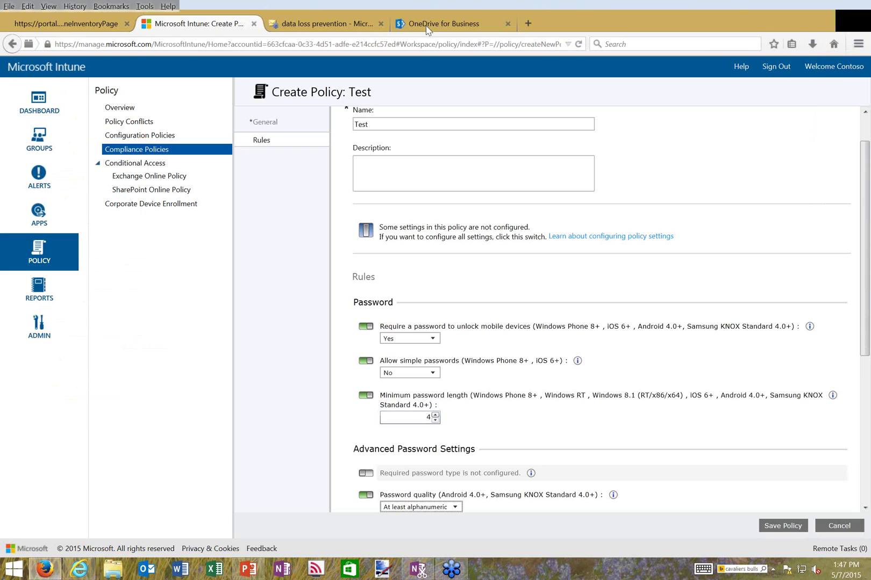
key("ctrl+Tab")
key("ctrl+Tab")
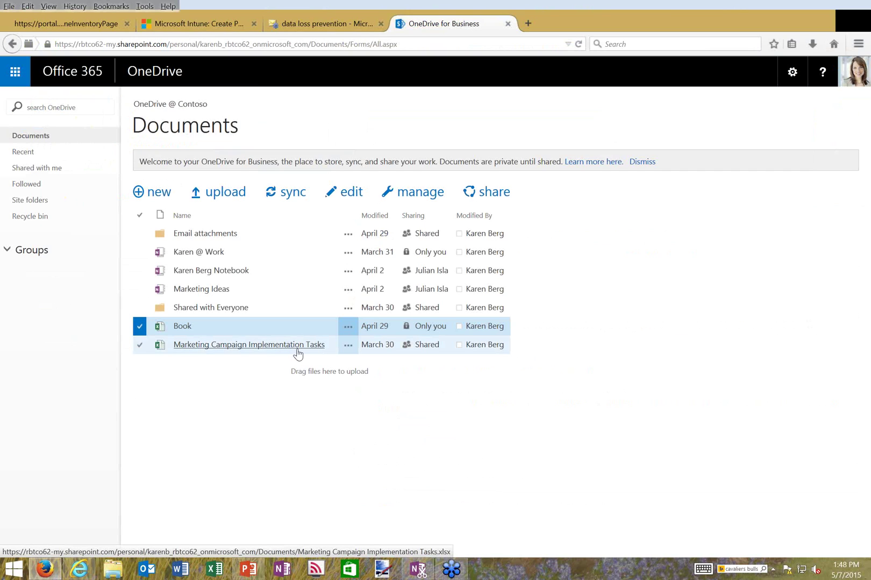
left_click(298, 355)
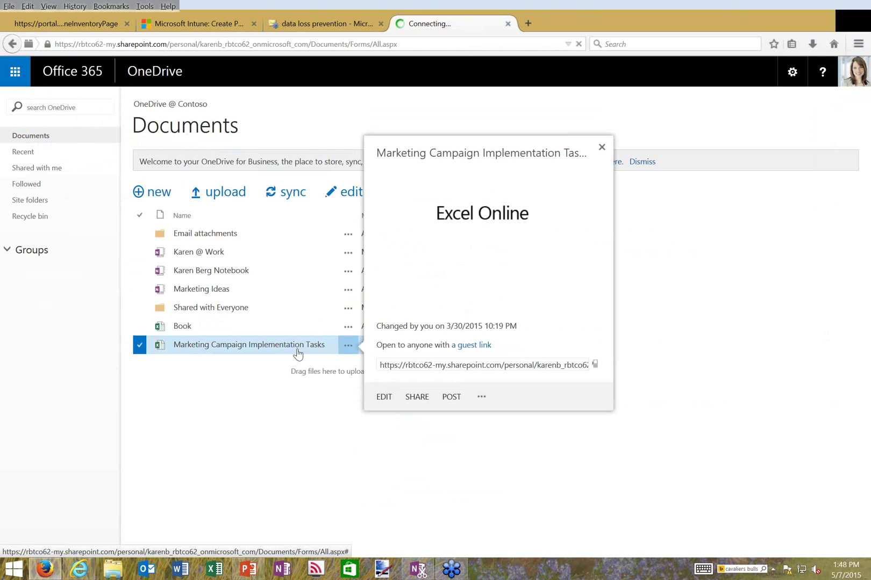
left_click(417, 398)
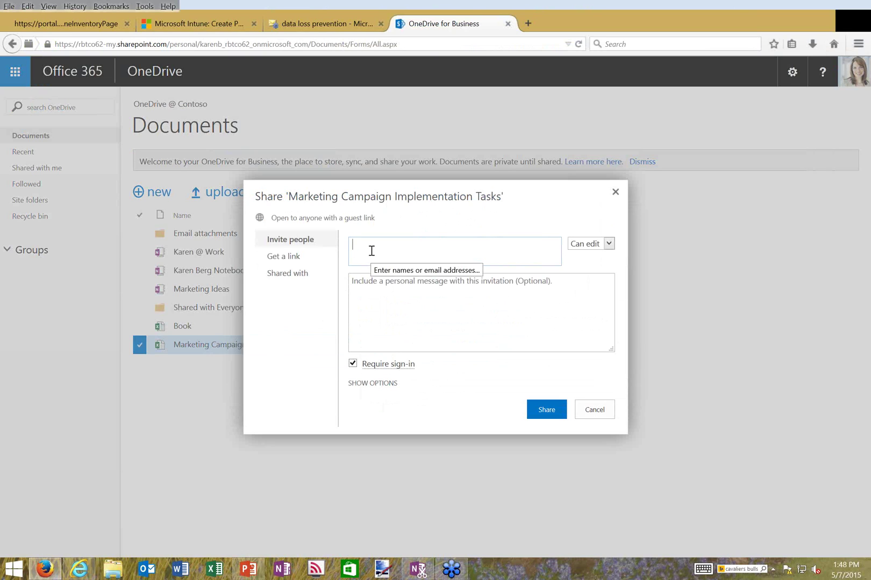
Change the workbook's invite permission from Can edit to Can view
left_click(592, 243)
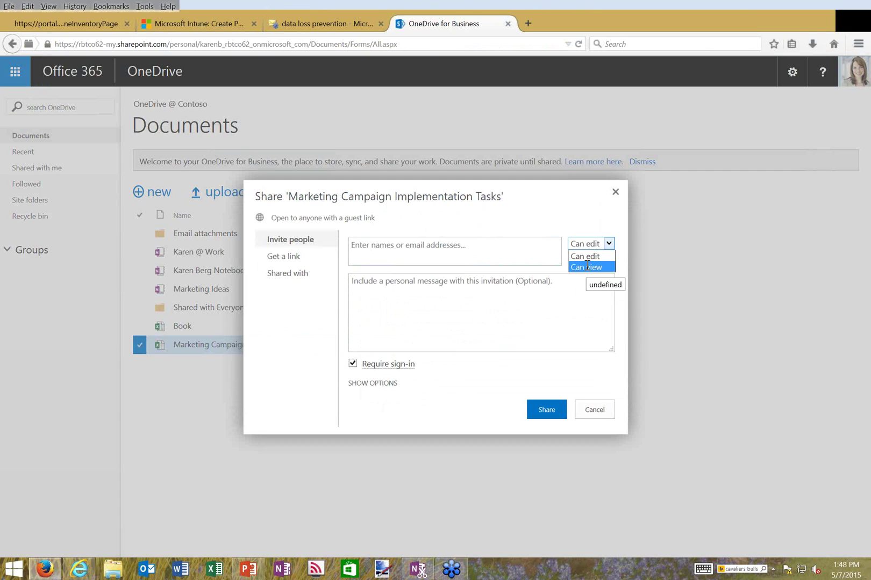
left_click(482, 291)
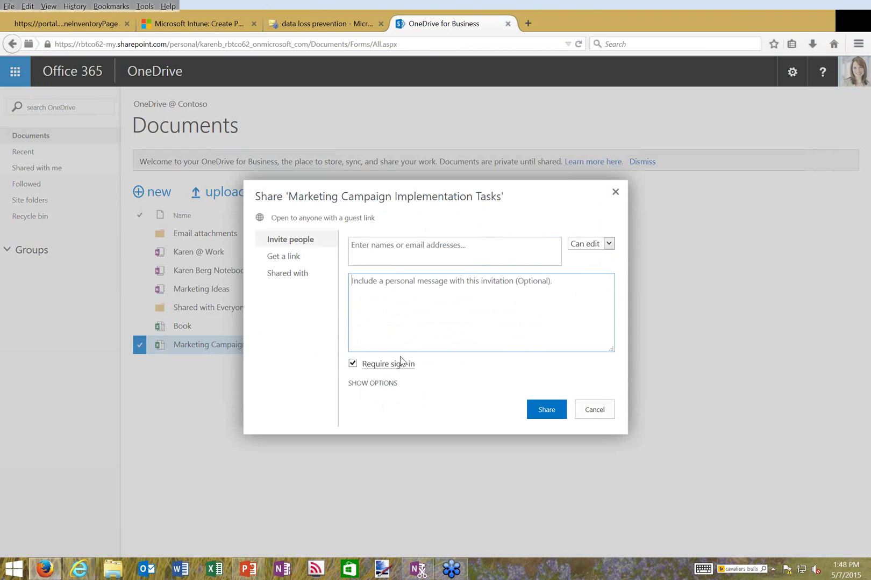
mouse_move(391, 368)
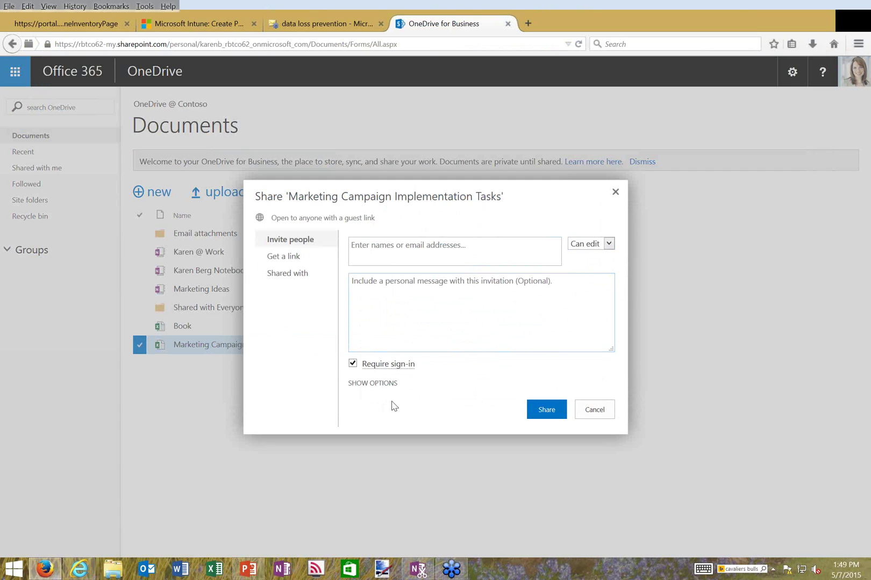
left_click(607, 244)
left_click(592, 267)
Show the workbook's Get a link options and select the View Only and Edit guest links
left_click(295, 259)
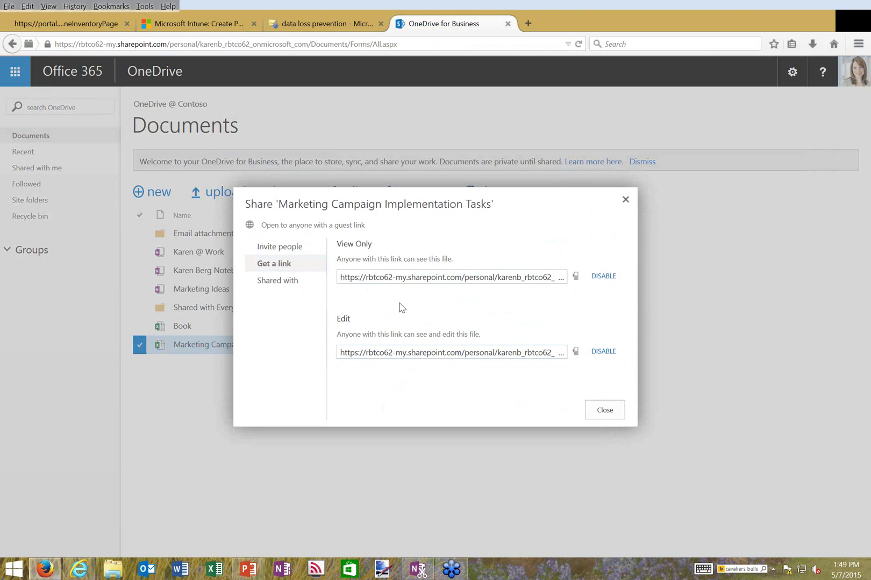
left_click(414, 278)
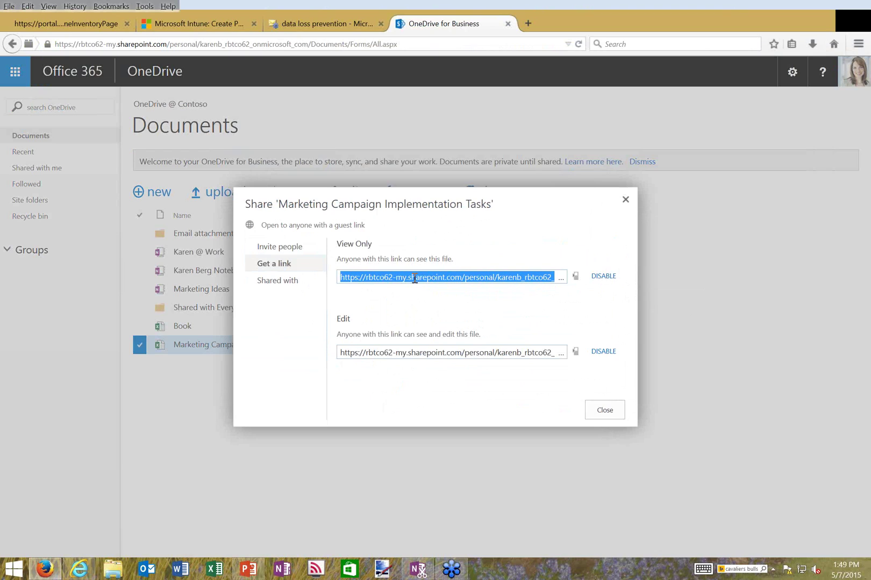
left_click(419, 353)
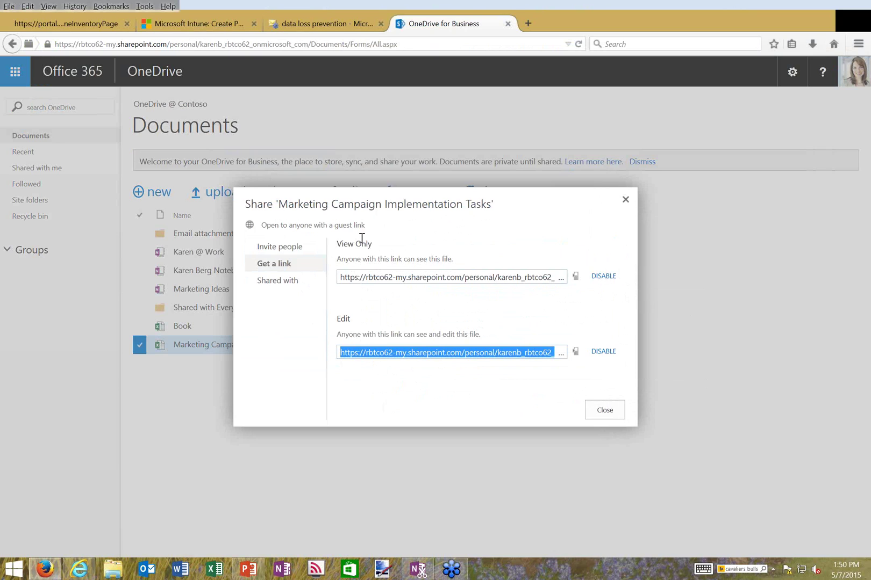
Check the Shared with list for the workbook, then close the Share dialog
left_click(296, 283)
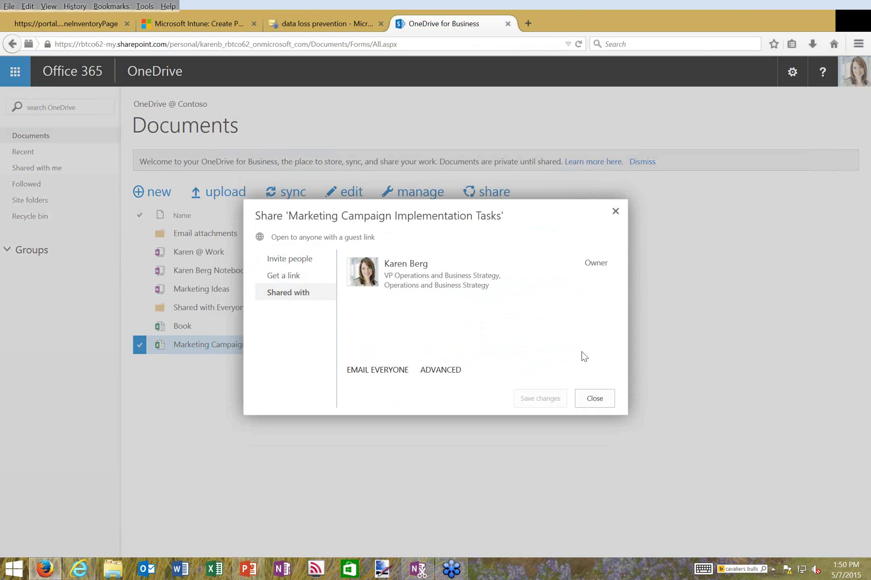
left_click(596, 400)
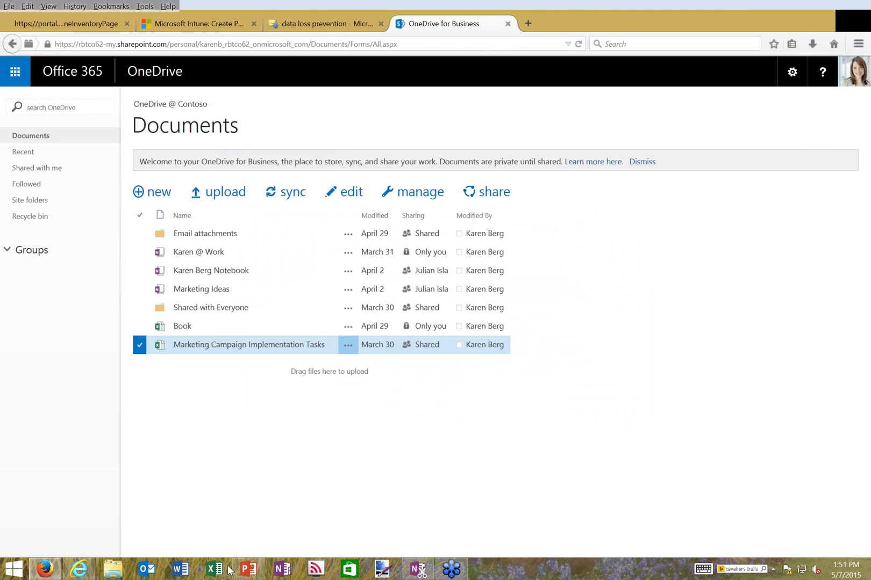
In PowerPoint, present slide 11, 'Thank you for attending', in Presenter View
left_click(248, 571)
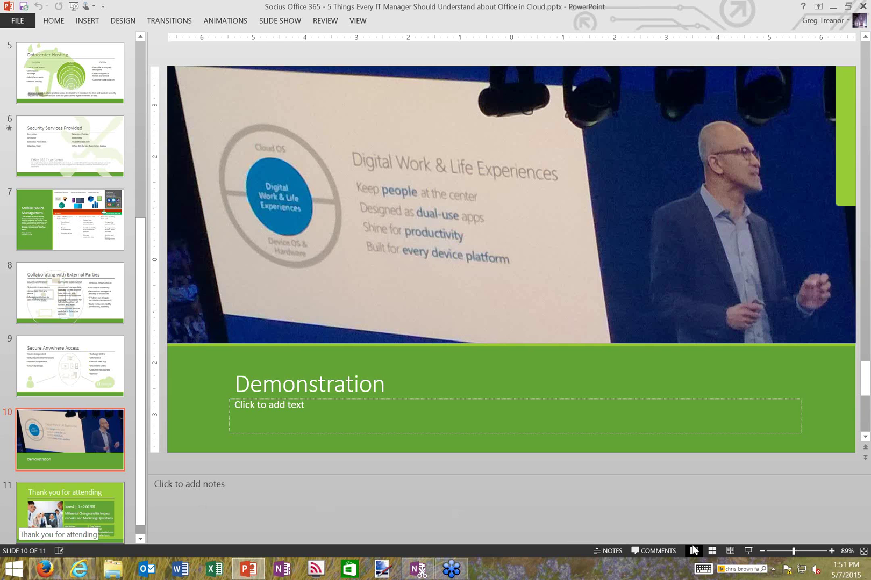
key("Page_Down")
key("alt+F5")
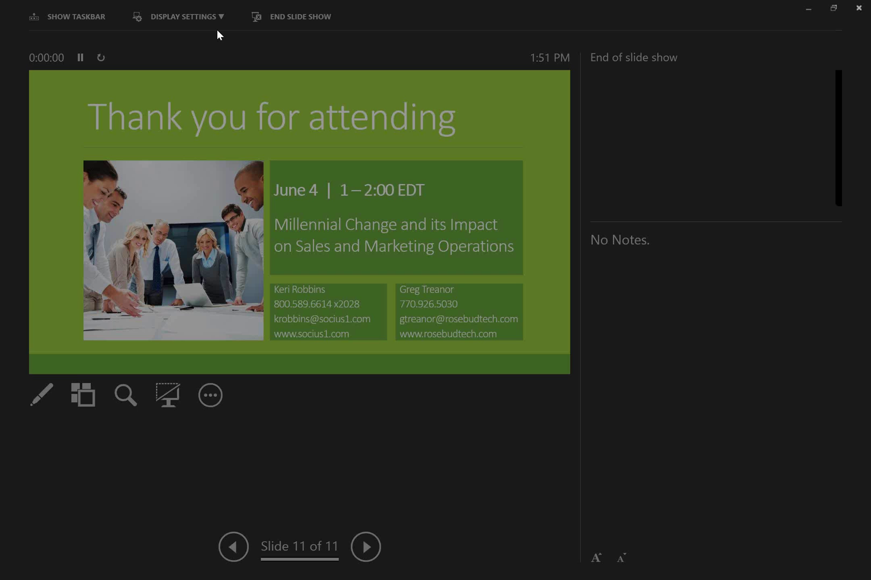